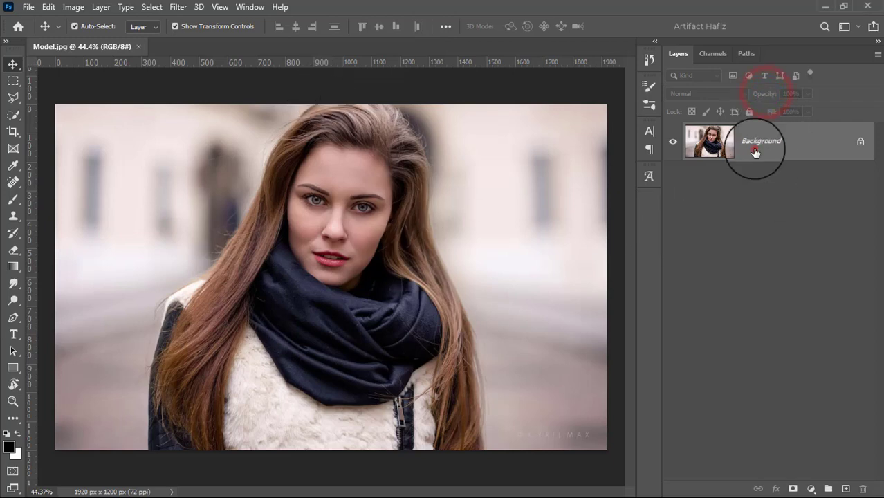
- Duplicate the Background layer of Model.jpg as 'Background copy'
left_click_drag(760, 142, 847, 488)
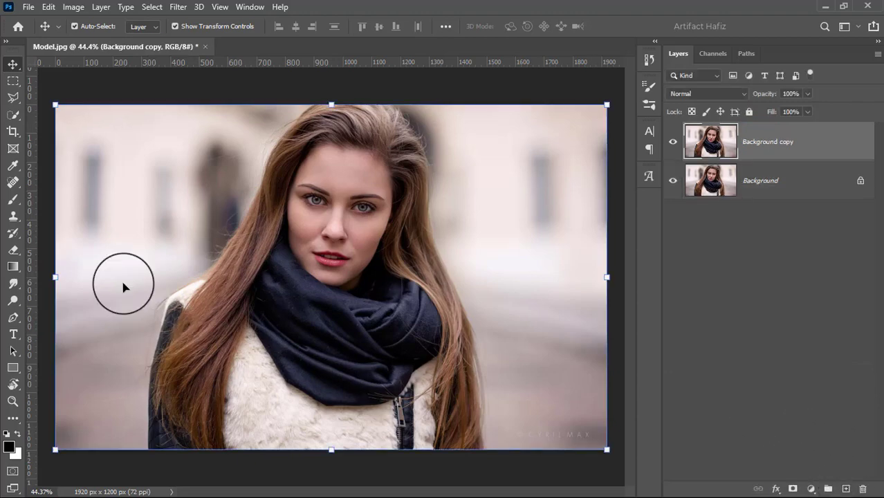
- Convert Background copy to a Smart Object and launch the Camera Raw Filter on it
left_click(178, 6)
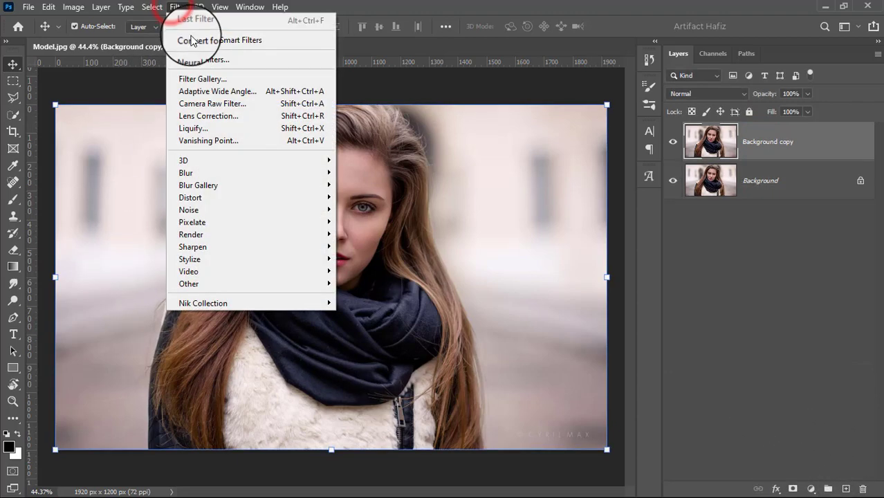
left_click(184, 38)
left_click(178, 6)
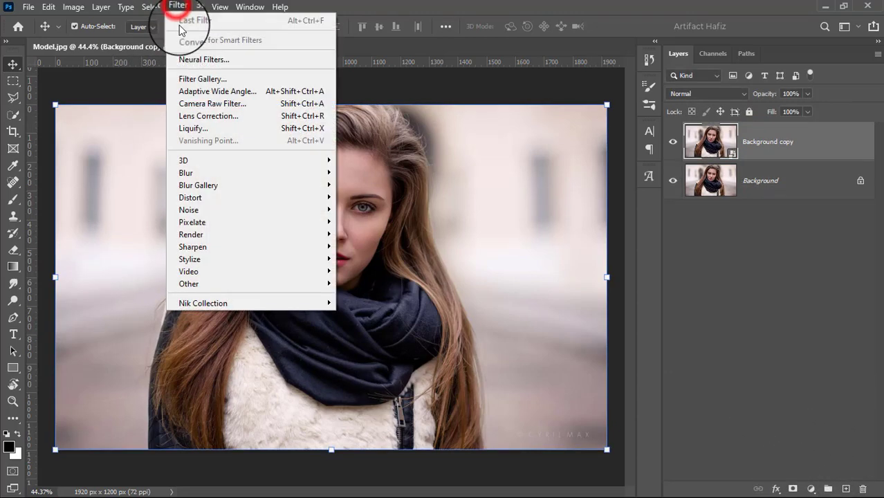
left_click(205, 105)
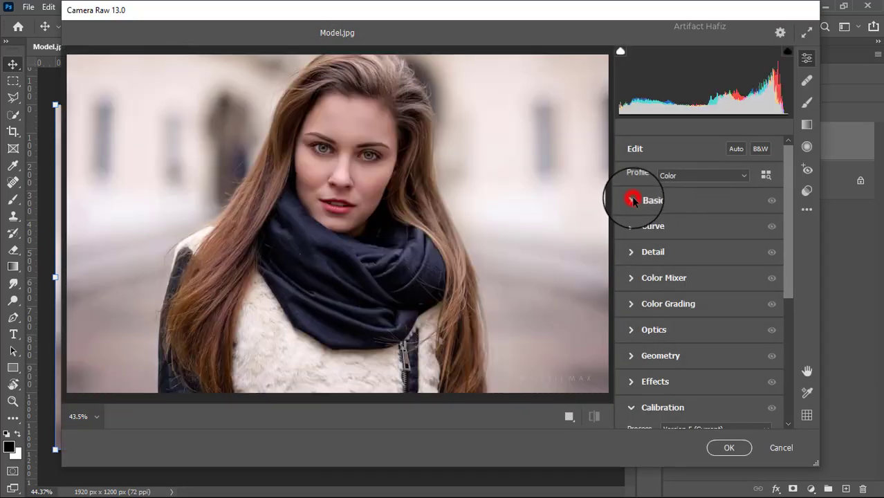
- In Camera Raw set exposure -0.30, whites +7, highlights -23 and texture +7, then apply
left_click(633, 200)
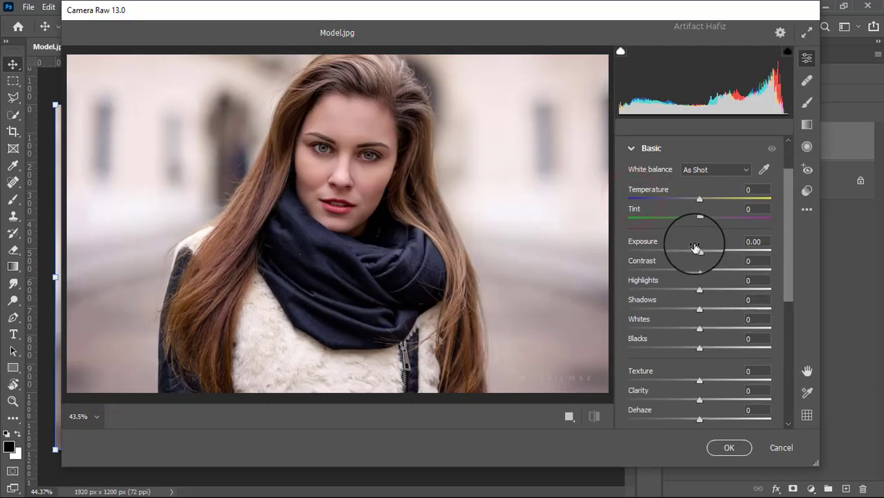
left_click_drag(700, 252, 707, 271)
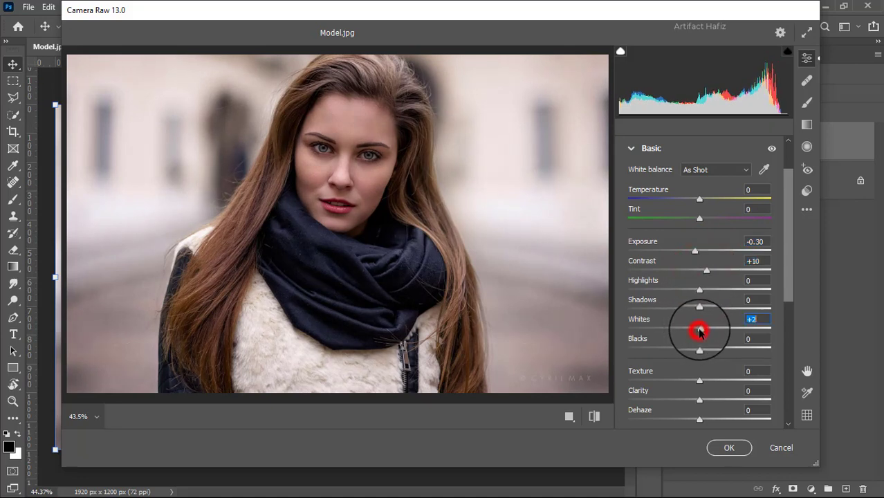
left_click_drag(700, 330, 704, 328)
mouse_move(699, 290)
left_mouse_down()
mouse_move(684, 298)
mouse_move(716, 309)
left_mouse_up()
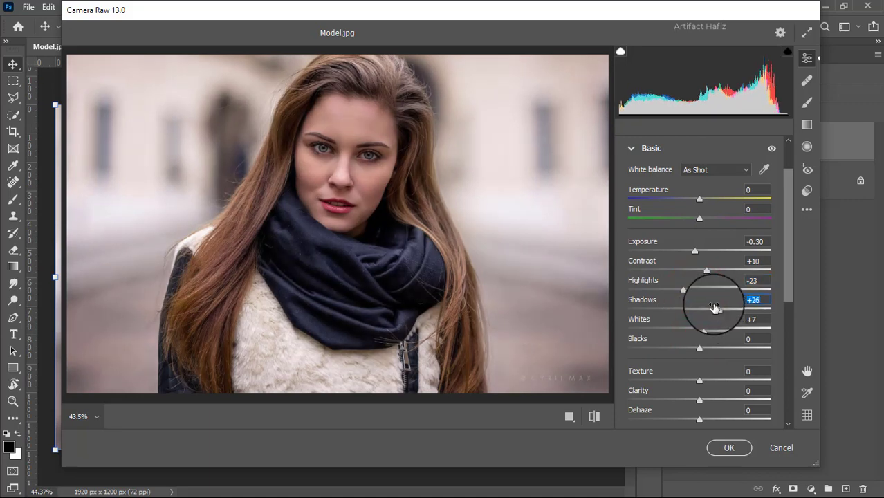
scroll(703, 319, "down", 3)
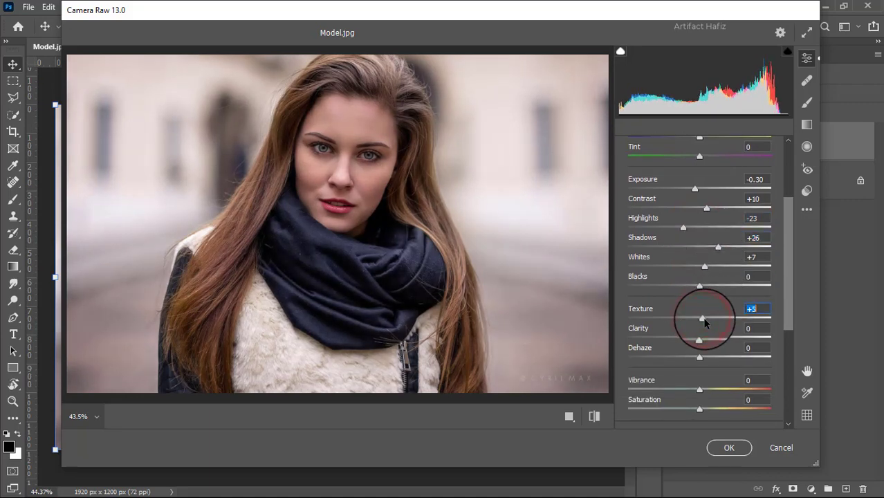
left_click_drag(704, 321, 715, 339)
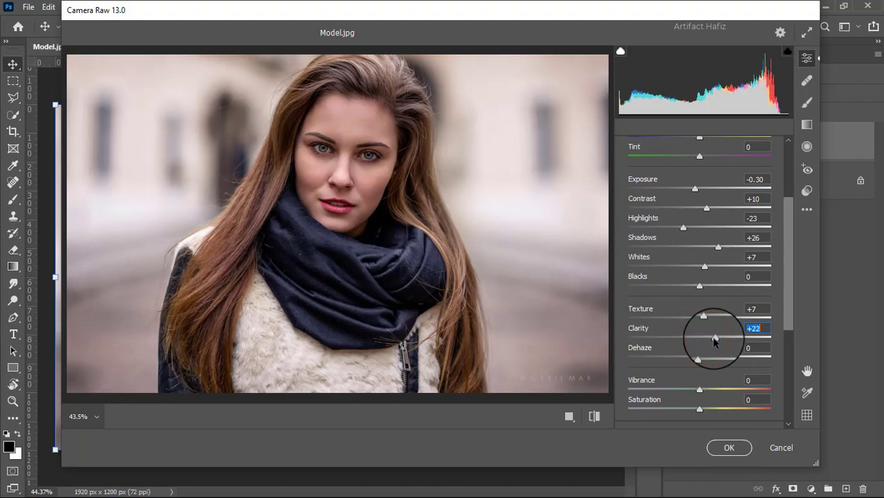
left_click(723, 447)
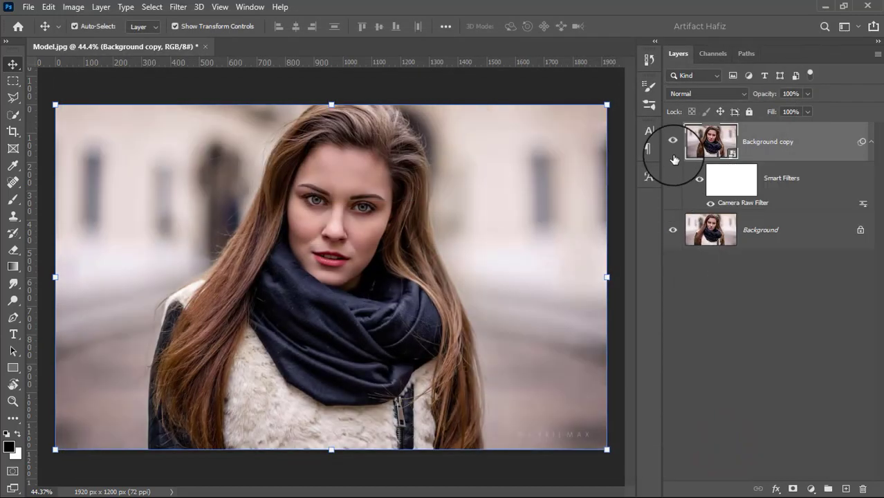
- Compare the graded copy with the original, then target the smart filter mask
left_click(673, 142)
left_click(674, 144)
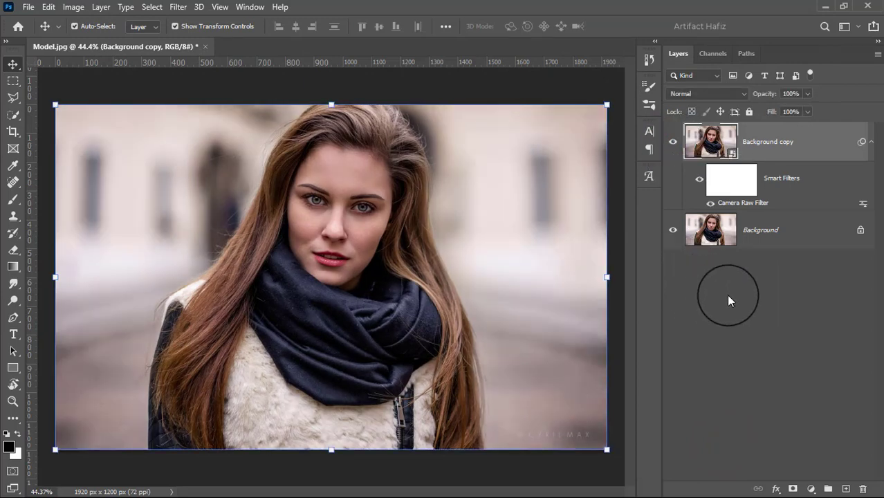
left_click(723, 175)
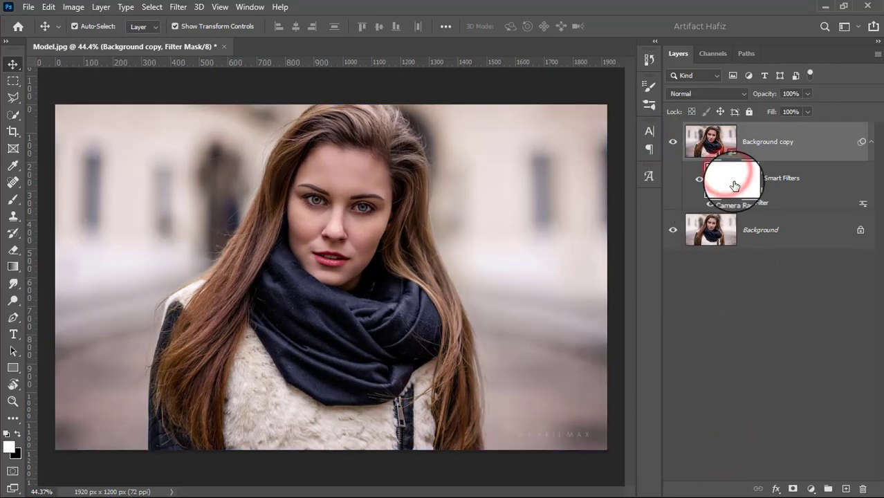
left_click(74, 7)
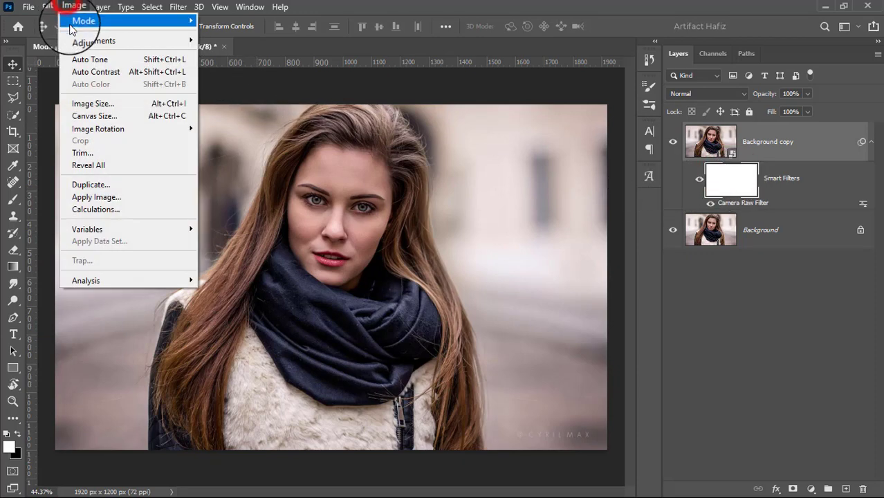
mouse_move(93, 40)
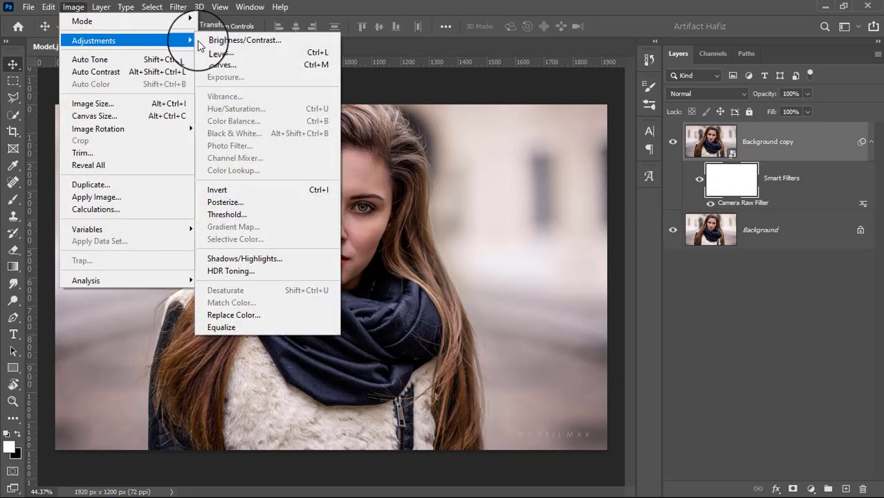
- Invert the filter mask to black and set up a white Soft Round brush at 100% opacity
left_click(211, 190)
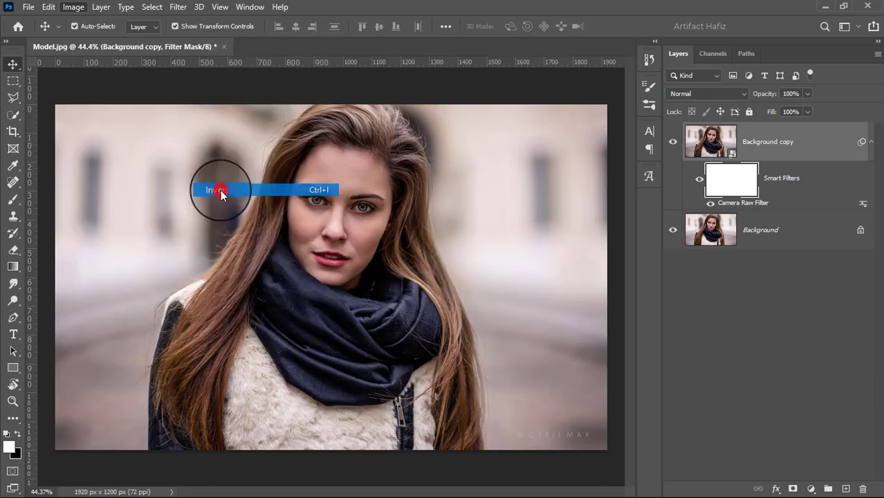
left_click(12, 202)
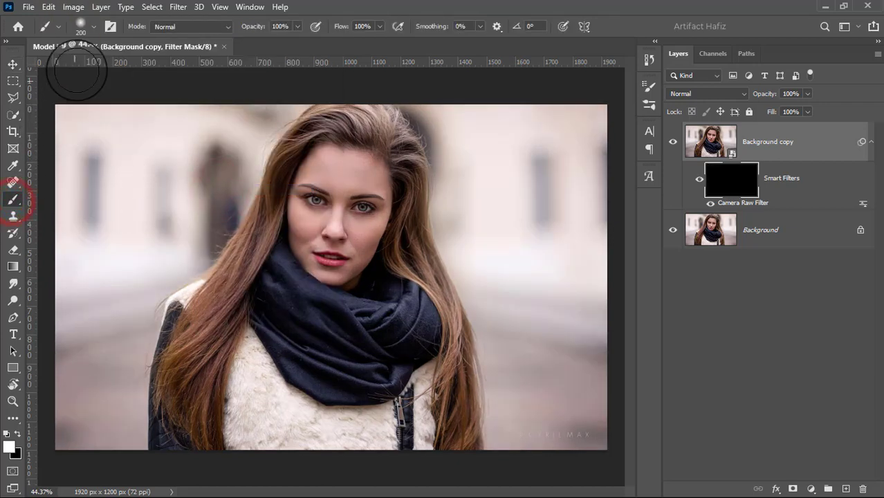
left_click(83, 27)
left_click(59, 200)
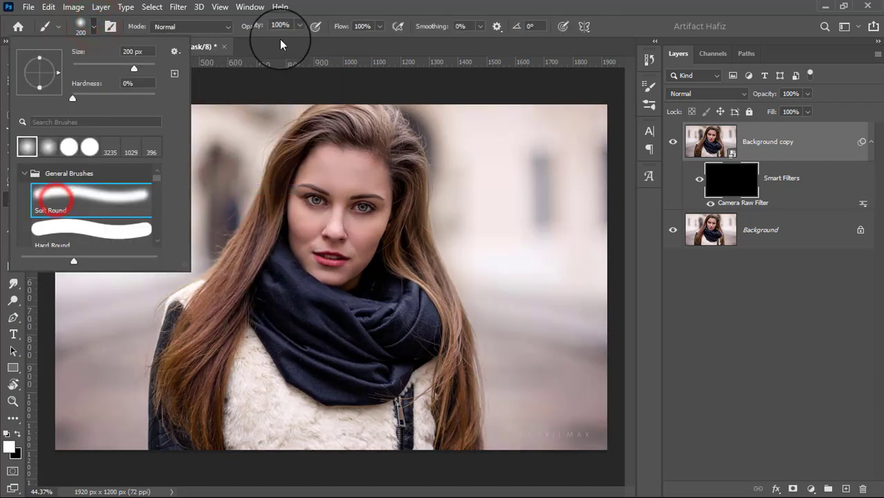
left_click(297, 26)
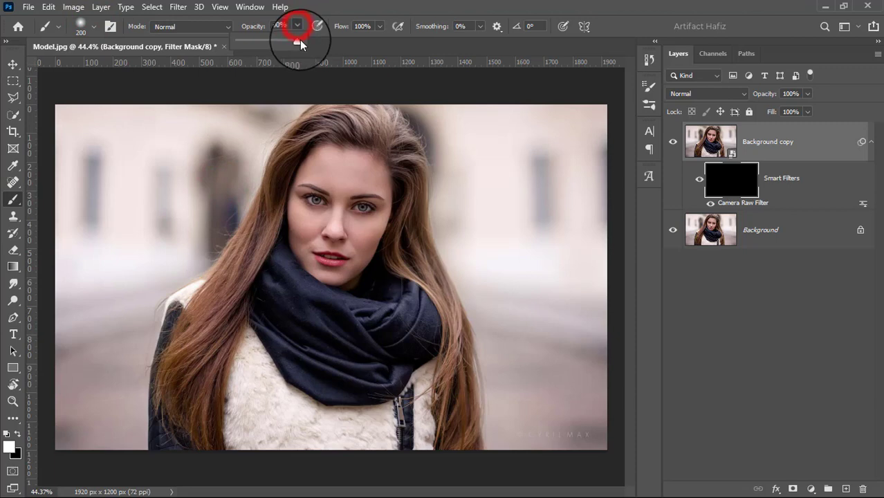
left_click(17, 432)
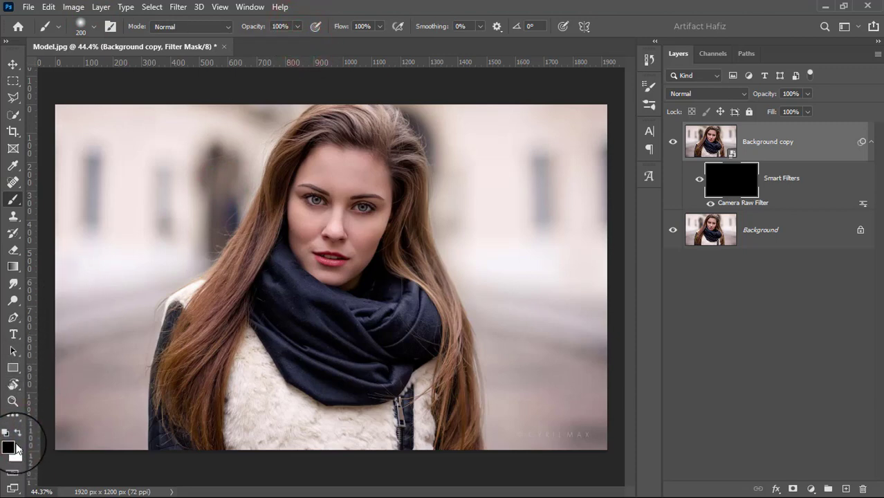
left_click(18, 433)
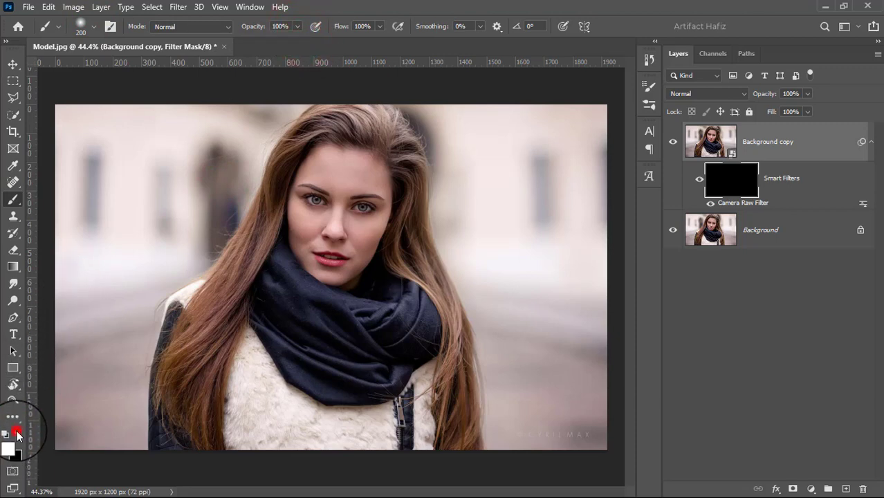
- Paint the grade back over the face with a 300 px brush, then toggle visibility to compare
left_click(321, 158)
key("bracketright")
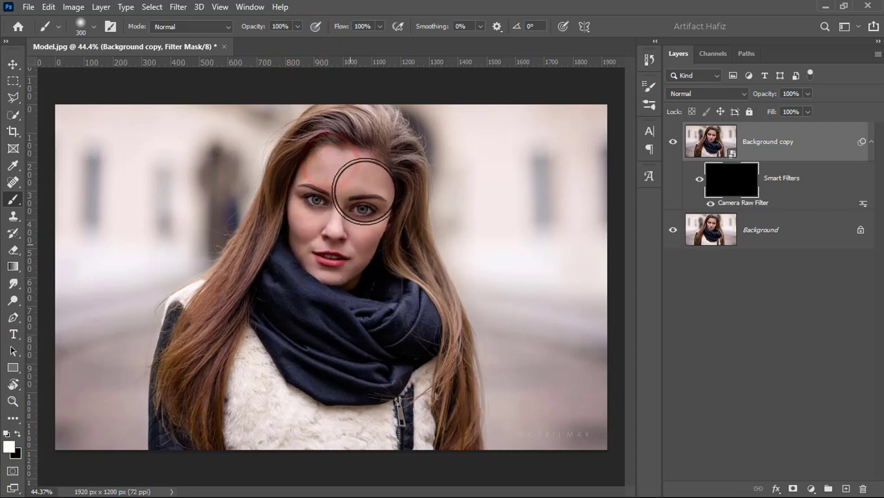
left_click(363, 211)
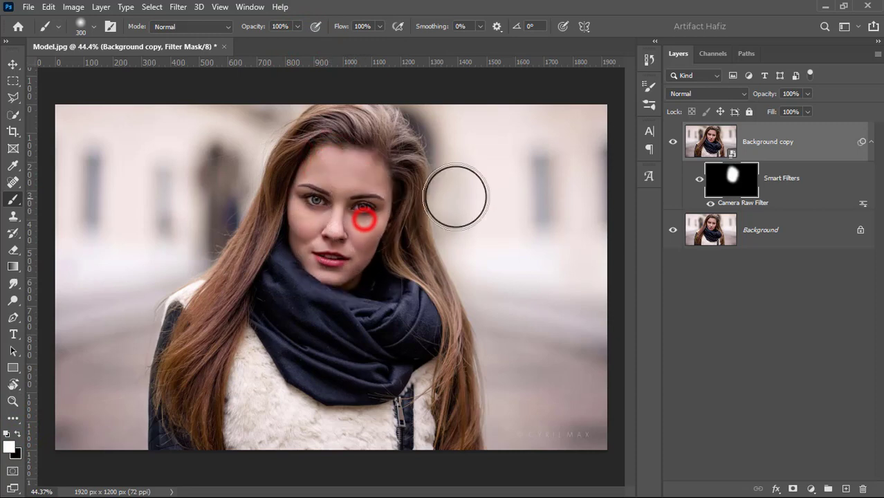
left_click(13, 64)
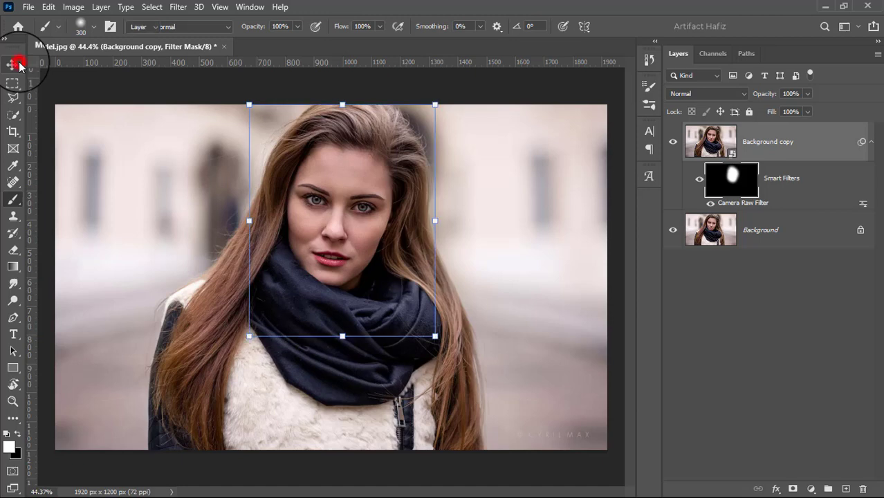
left_click(673, 144)
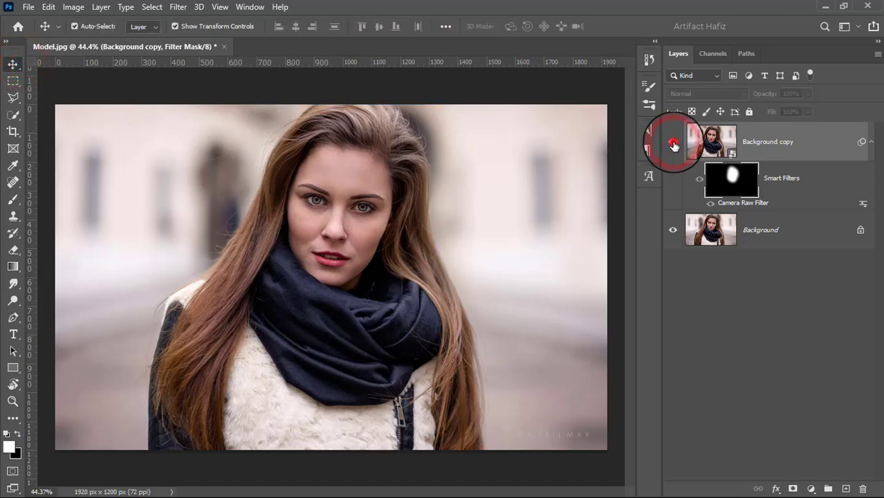
left_click(674, 144)
left_click(674, 144)
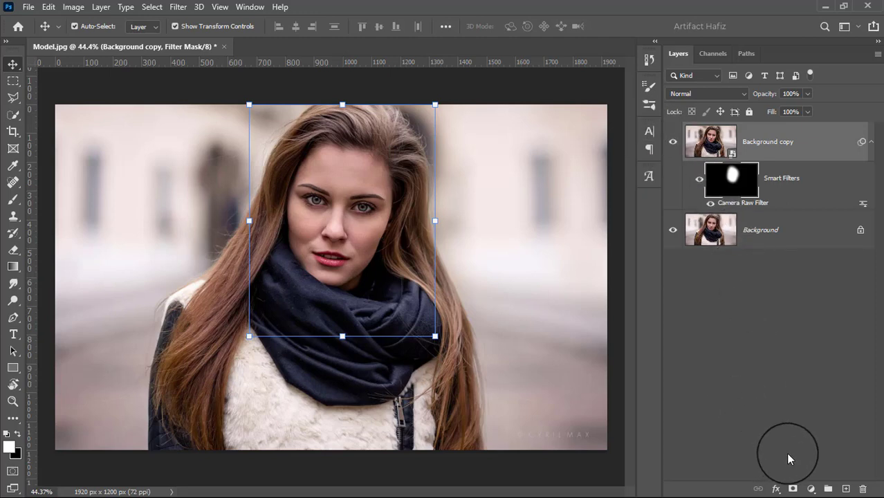
- Add a Color Lookup layer using the Fuji F125 Kodak 2395 3DLUT look
left_click(811, 489)
left_click(809, 410)
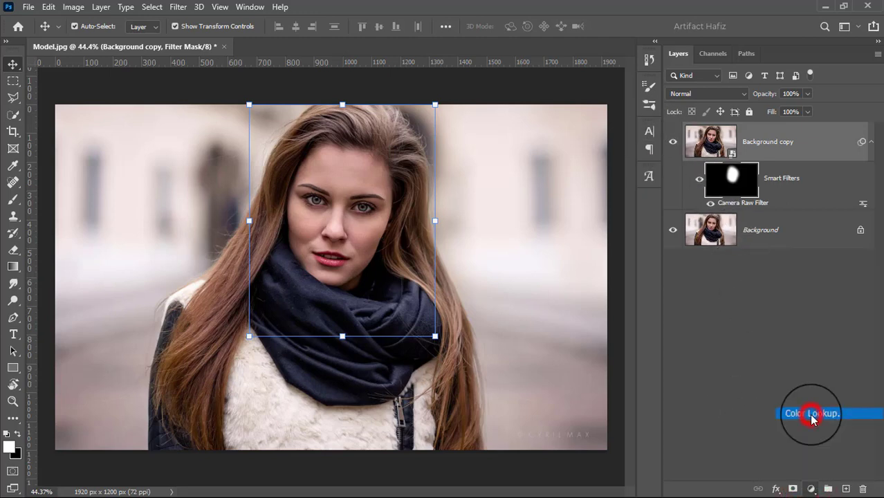
left_click(772, 132)
left_click(765, 163)
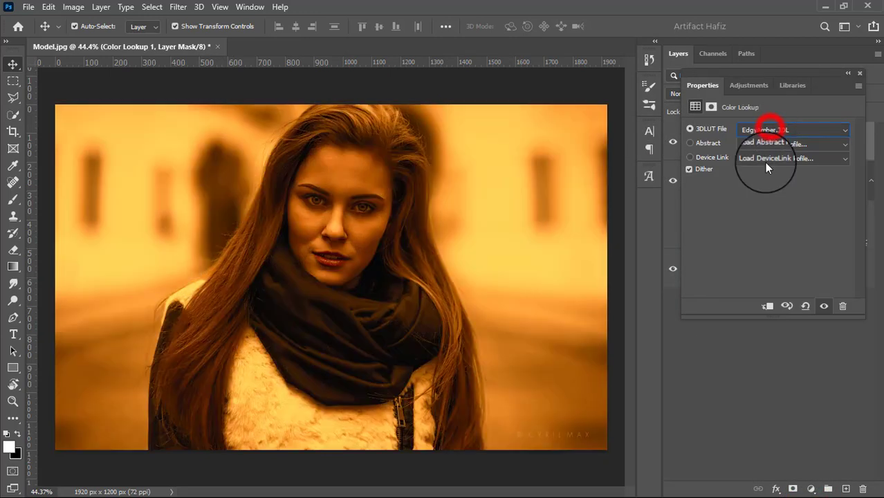
left_click(762, 128)
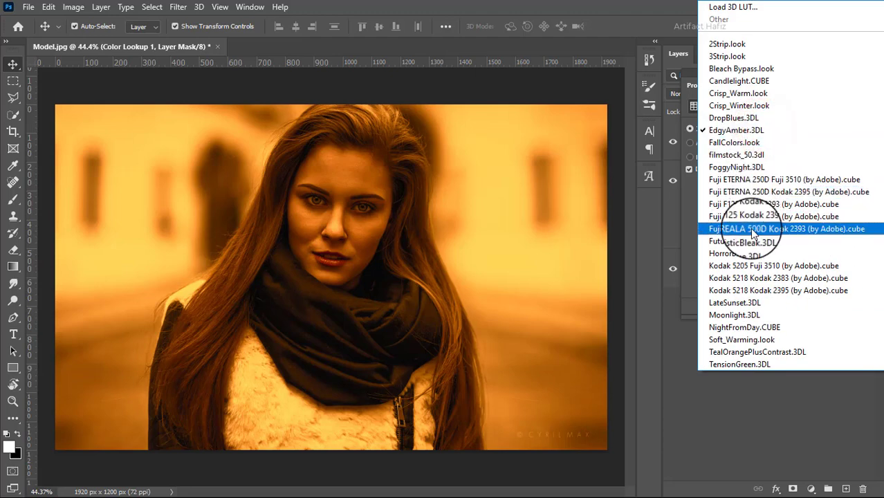
left_click(751, 217)
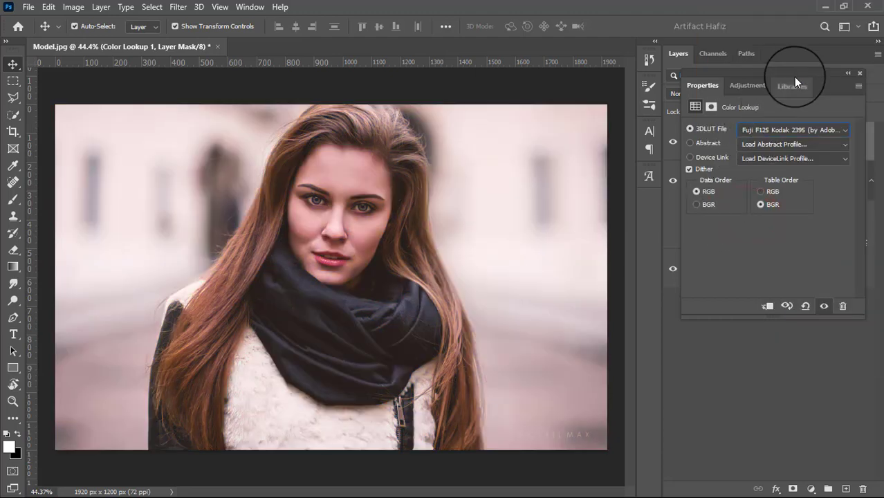
left_click(859, 73)
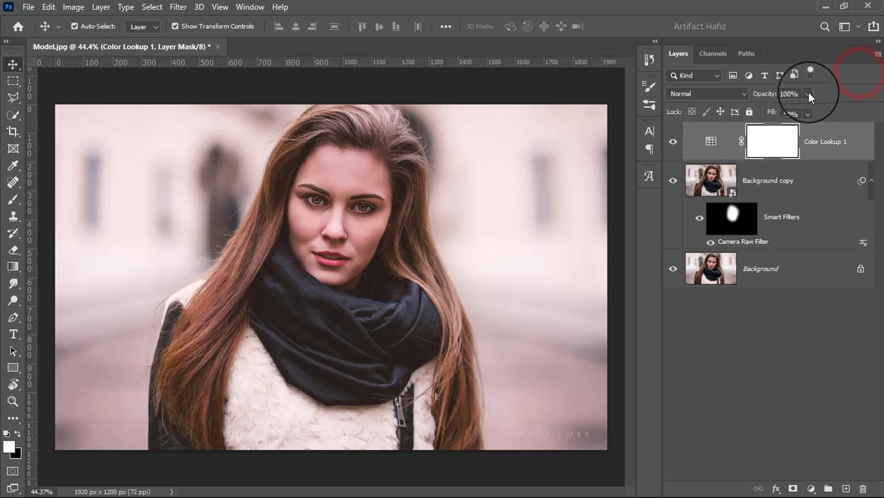
- Set the Color Lookup layer opacity to 11%
left_click(807, 93)
left_click(753, 111)
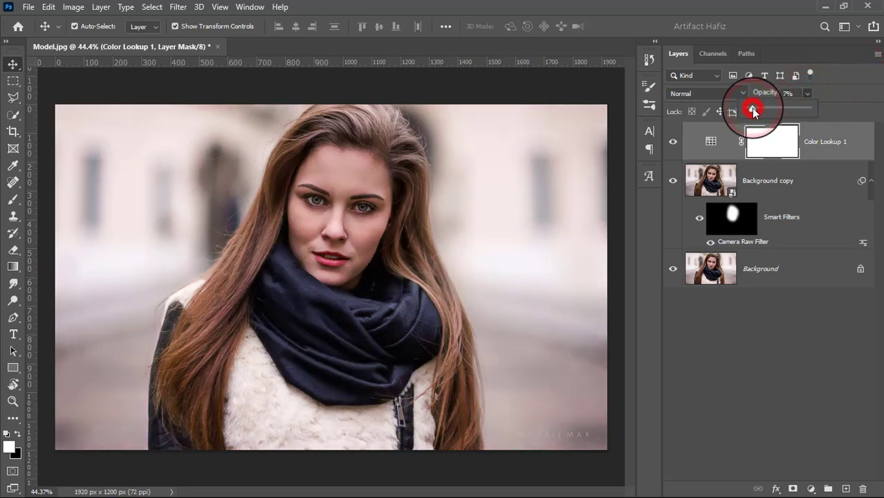
left_click_drag(754, 111, 755, 109)
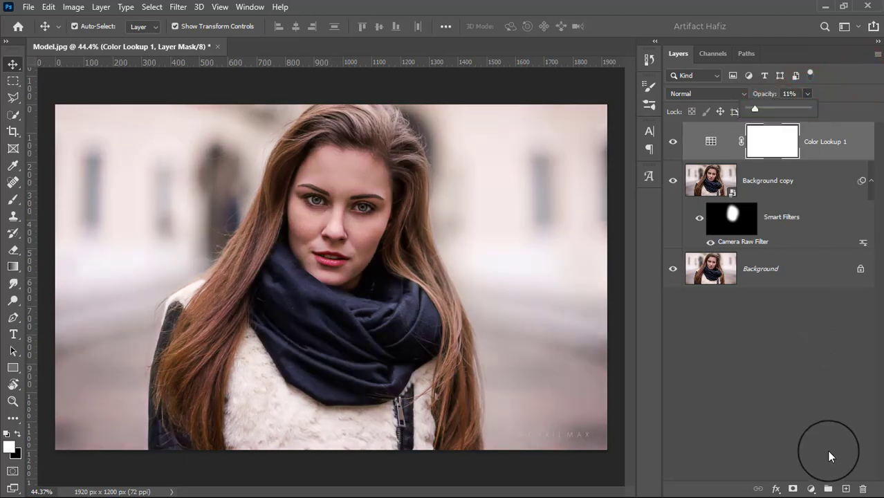
left_click(812, 489)
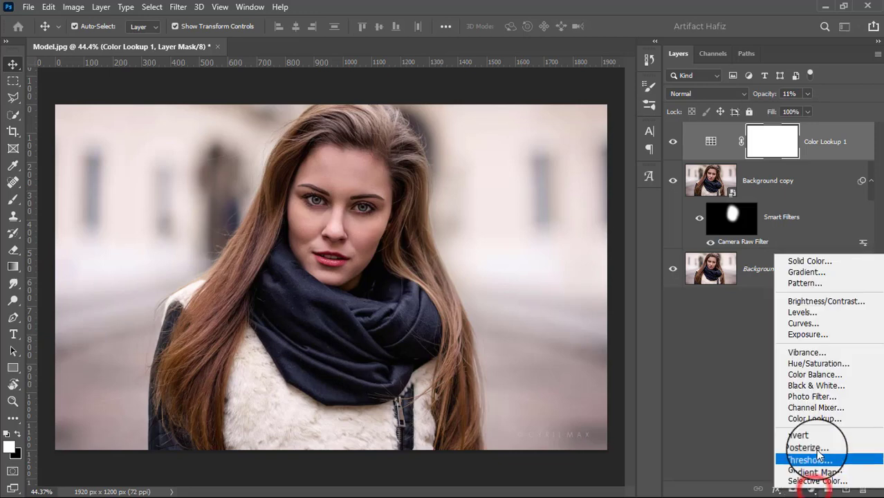
- Add a Photo Filter layer with Warming Filter (85) at 25% density and select its mask
left_click(810, 397)
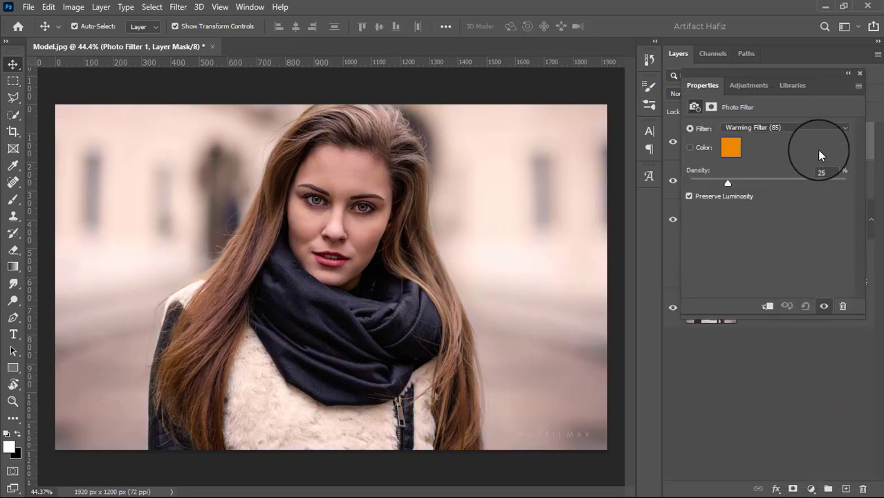
left_click(860, 73)
left_click(775, 142)
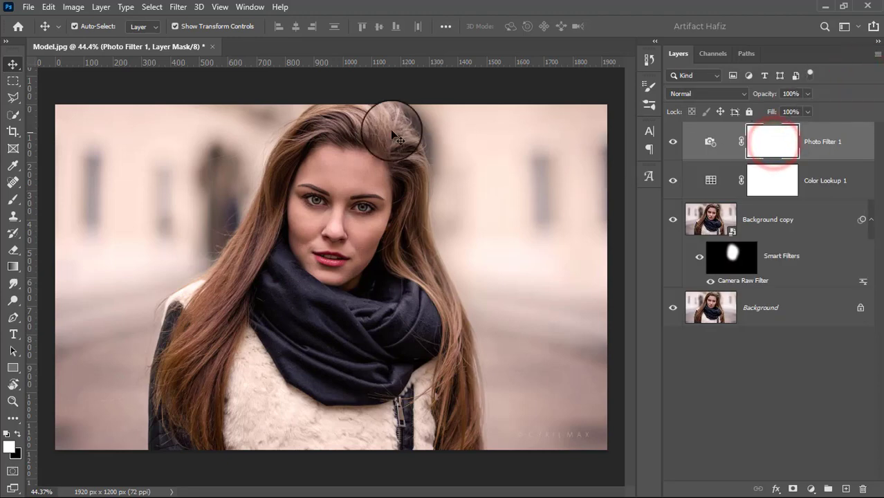
left_click(64, 6)
mouse_move(92, 40)
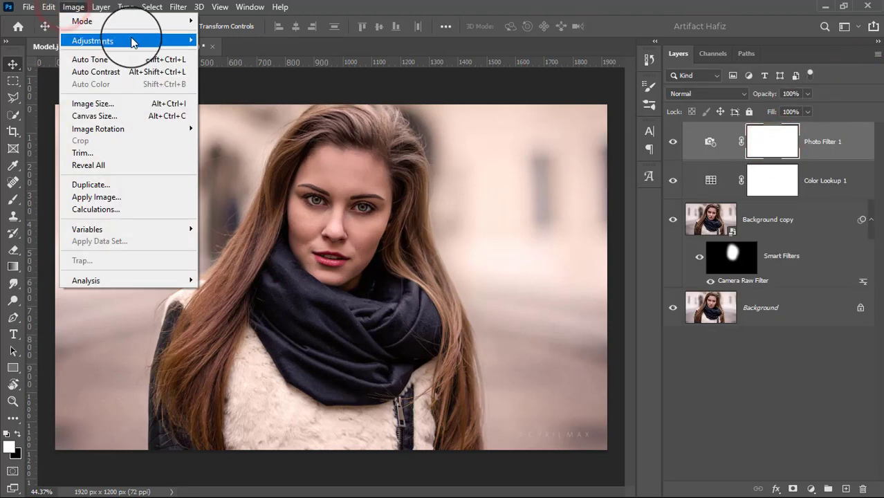
- Invert the Photo Filter mask to black and paint white over the face, comparing visibility
left_click(228, 190)
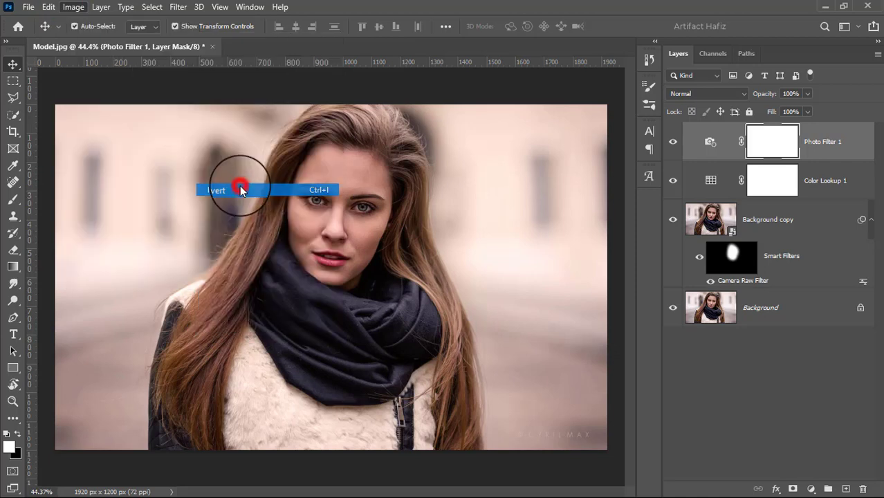
left_click(12, 198)
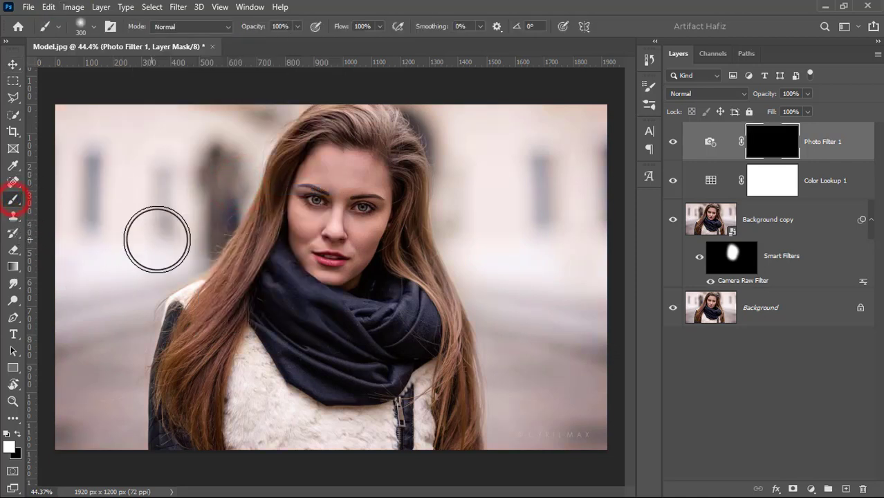
left_click_drag(336, 173, 360, 225)
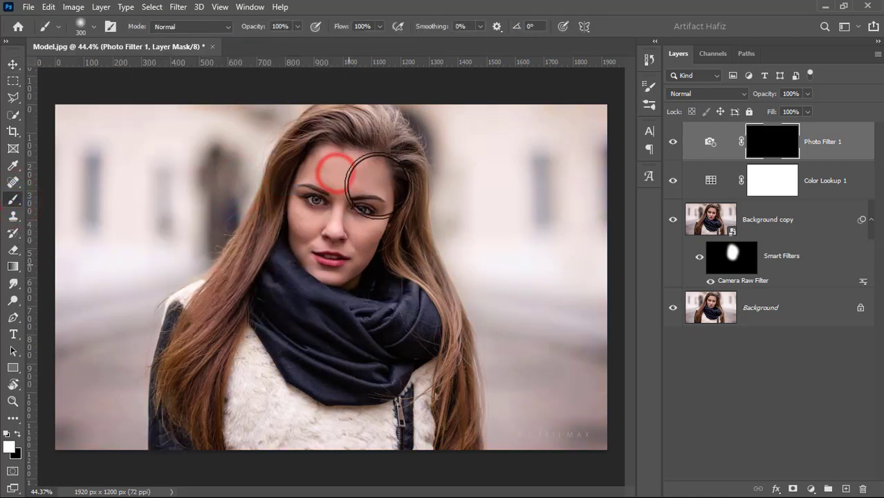
left_click(345, 202)
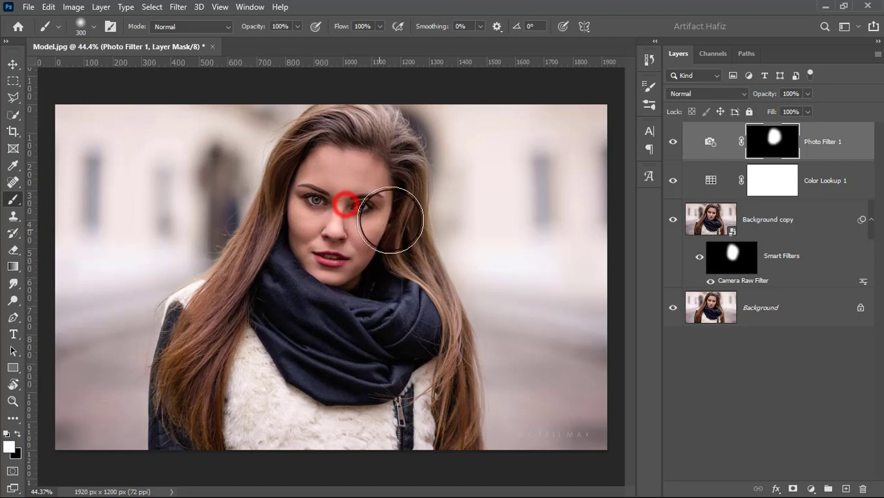
left_click(673, 144)
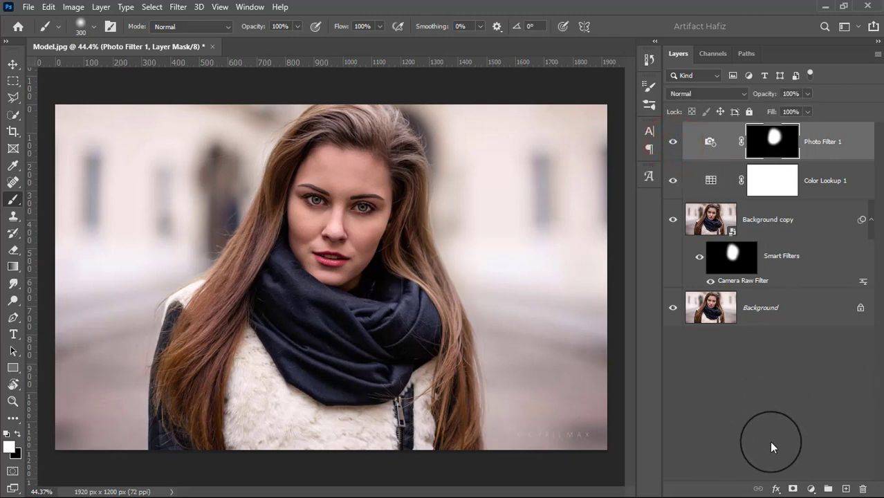
left_click(813, 489)
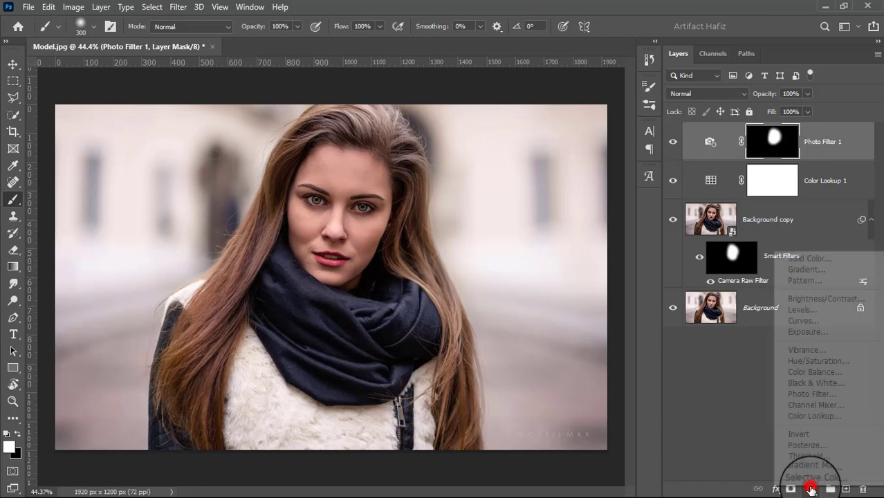
- Add a Curves layer with a gentle S-curve: shadows lowered, highlights lifted
left_click(804, 321)
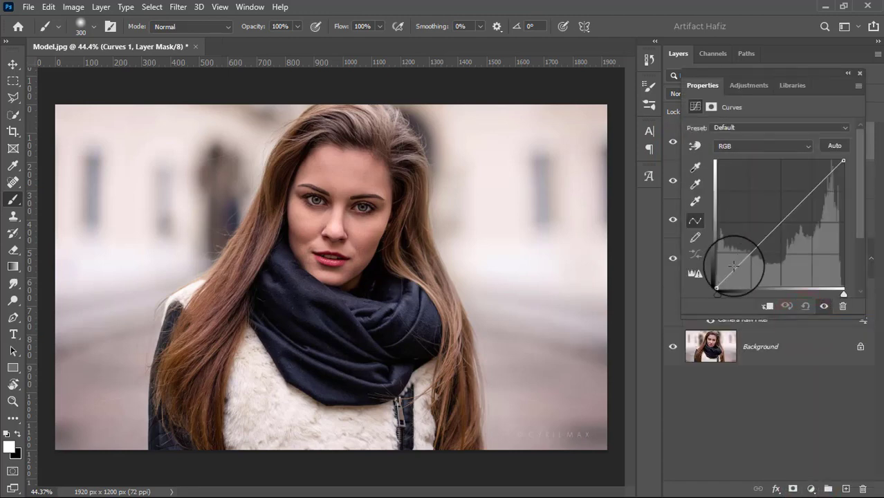
left_click_drag(749, 252, 751, 258)
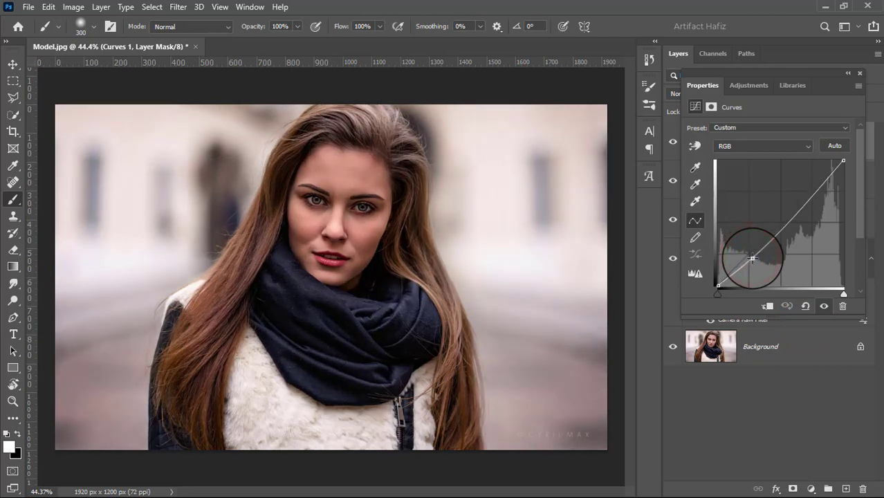
left_click_drag(818, 188, 820, 186)
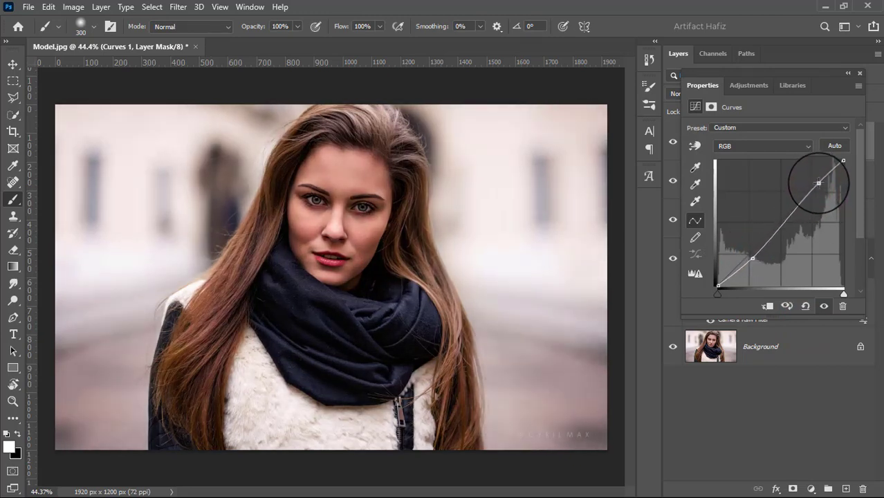
left_click(861, 73)
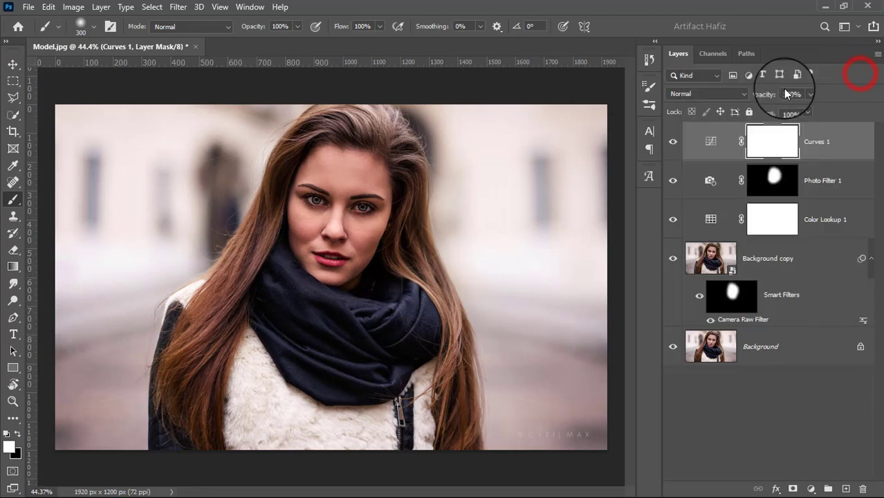
- Switch the Curves 1 blend mode to Luminosity
left_click(714, 95)
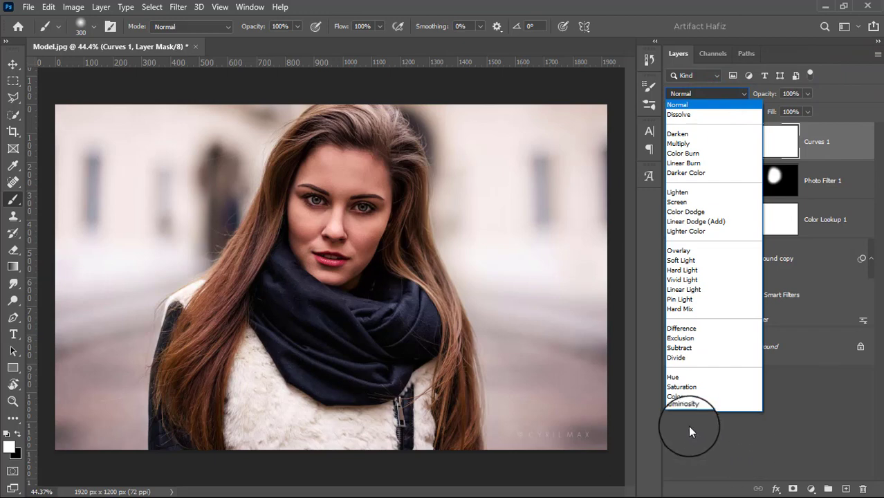
left_click(684, 408)
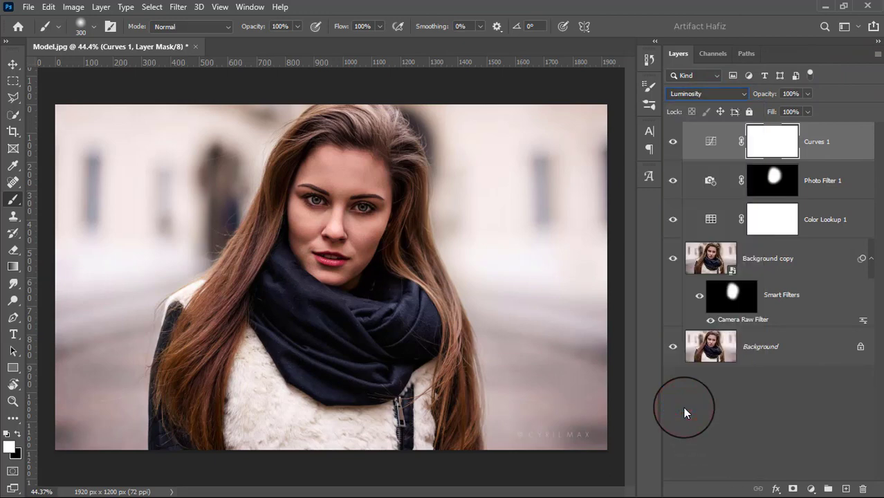
left_click(811, 488)
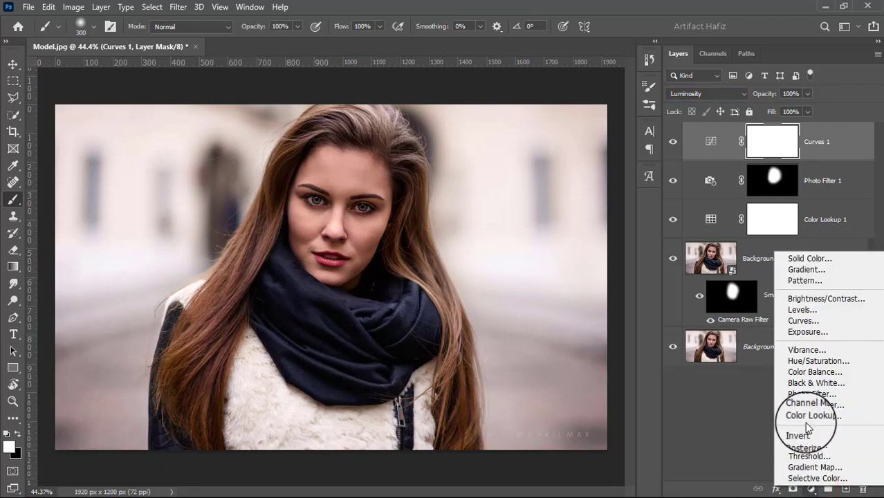
- Add a Levels adjustment layer with white input 253 and slightly lifted midtones
left_click(802, 312)
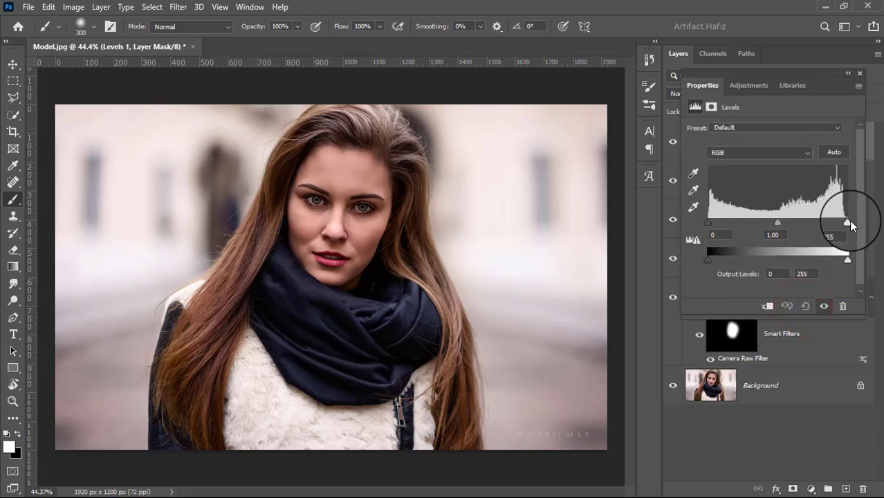
left_click_drag(848, 225, 846, 223)
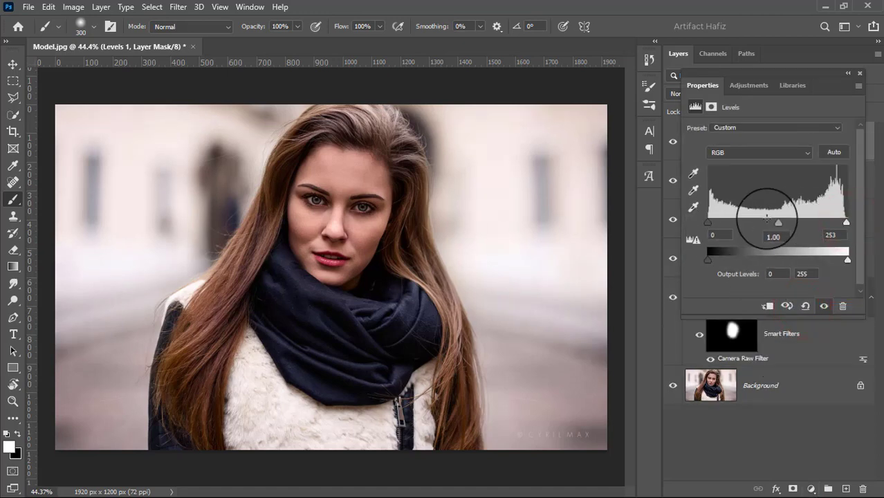
left_click_drag(782, 226, 774, 225)
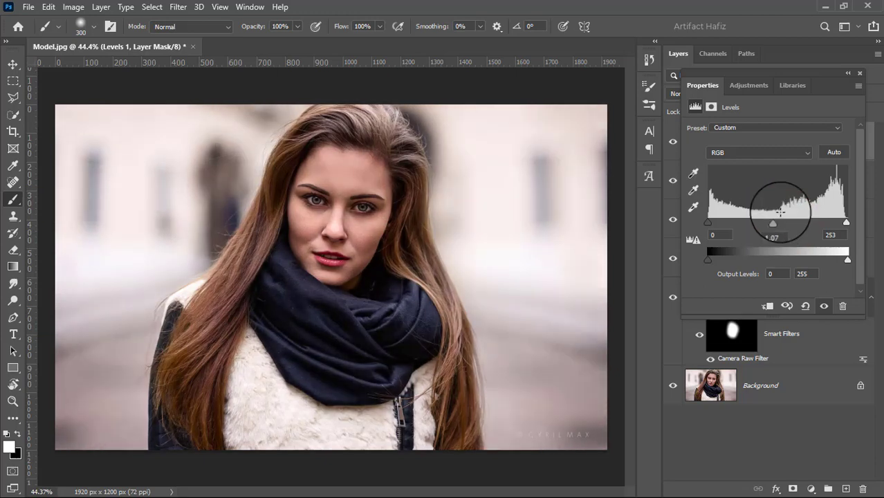
left_click(860, 73)
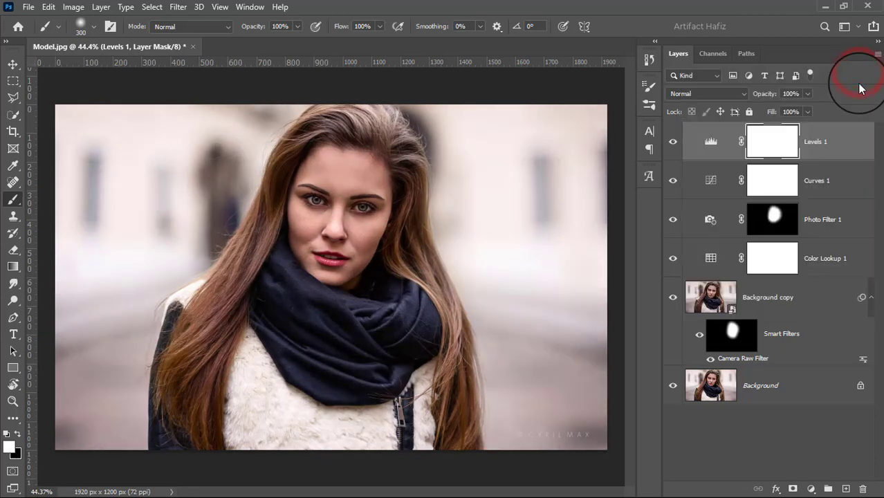
- Stamp visible layers into Layer 1, convert it to a smart object, and open Camera Raw
key("ctrl+alt+shift+e")
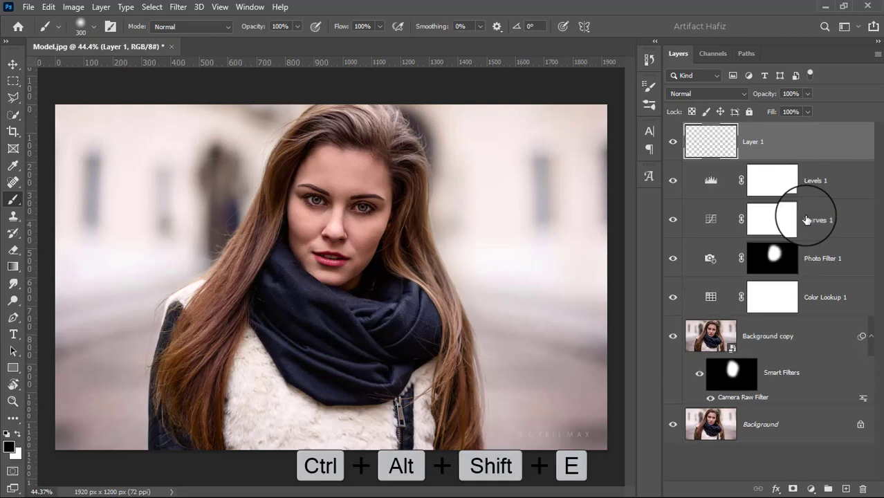
left_click(178, 7)
left_click(187, 38)
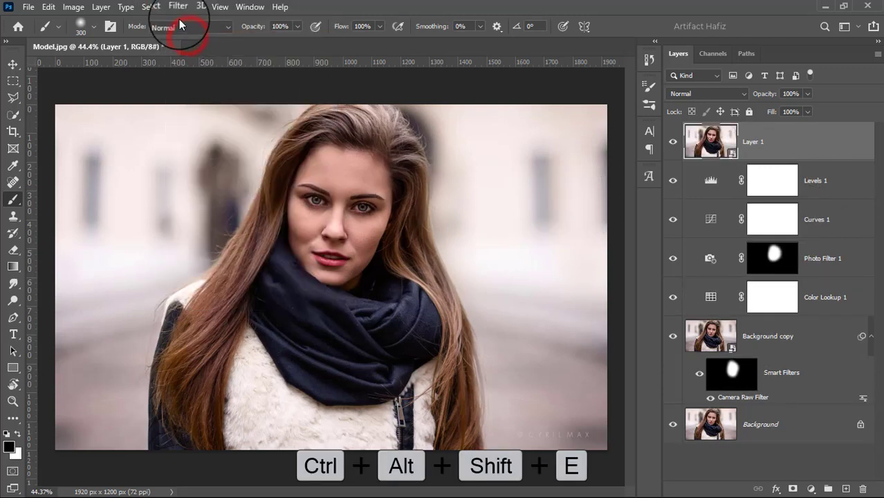
left_click(178, 7)
left_click(208, 104)
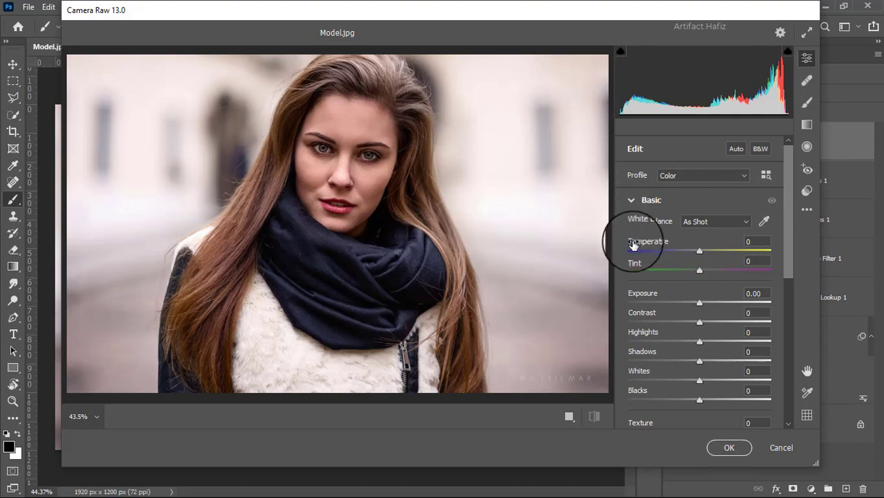
- In Basic, set Exposure -0.40, Highlights -37, Whites +27, Blacks +10 and Clarity +10
mouse_move(700, 302)
left_mouse_down()
mouse_move(681, 304)
mouse_move(695, 299)
left_mouse_up()
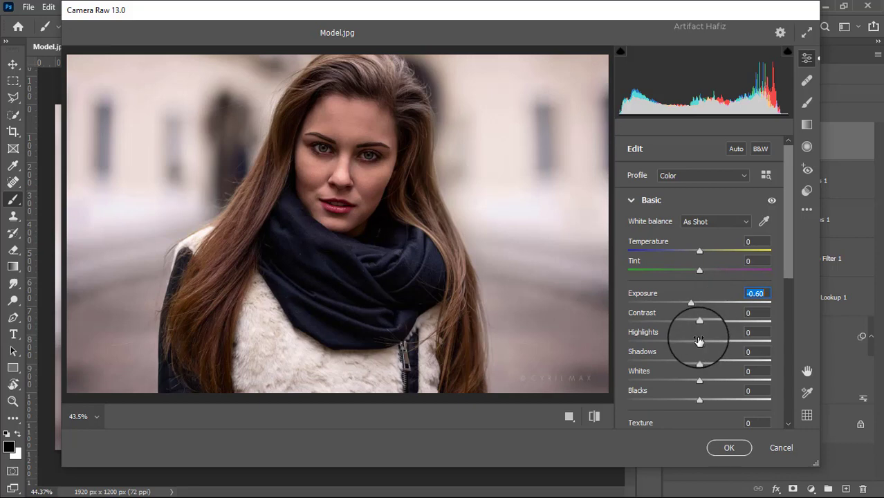
mouse_move(698, 340)
left_mouse_down()
mouse_move(700, 368)
mouse_move(705, 360)
mouse_move(715, 380)
left_mouse_up()
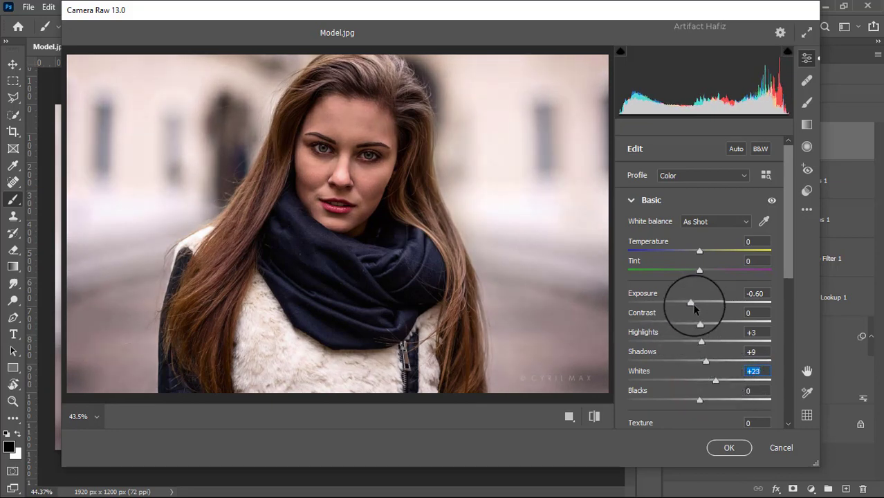
left_click_drag(694, 304, 696, 307)
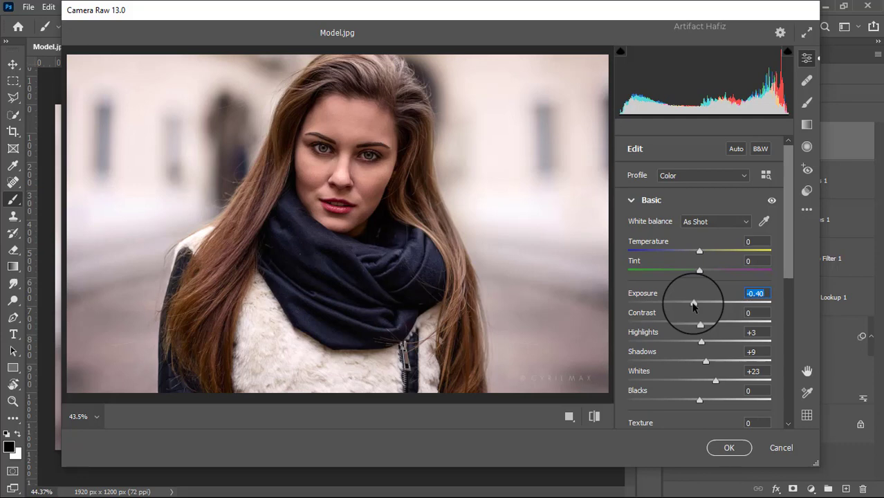
mouse_move(702, 342)
left_mouse_down()
mouse_move(628, 348)
mouse_move(677, 346)
left_mouse_up()
left_click_drag(715, 381, 718, 381)
scroll(702, 368, "down", 2)
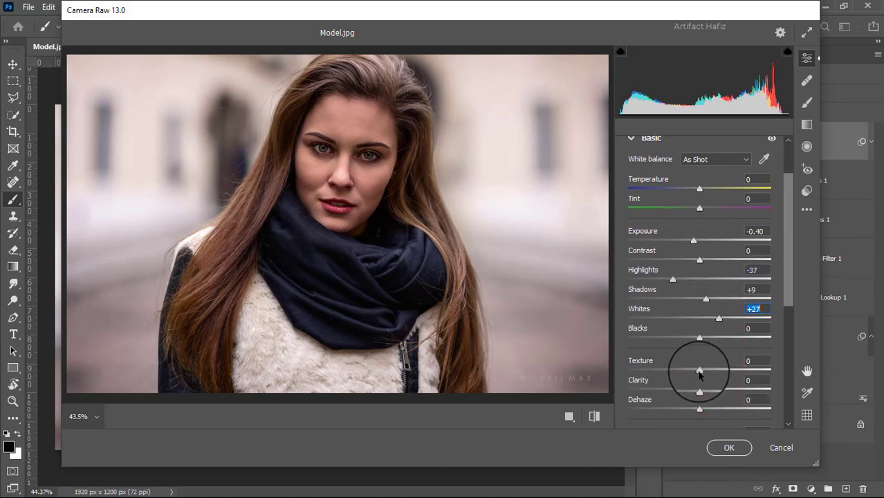
left_click_drag(699, 391, 707, 392)
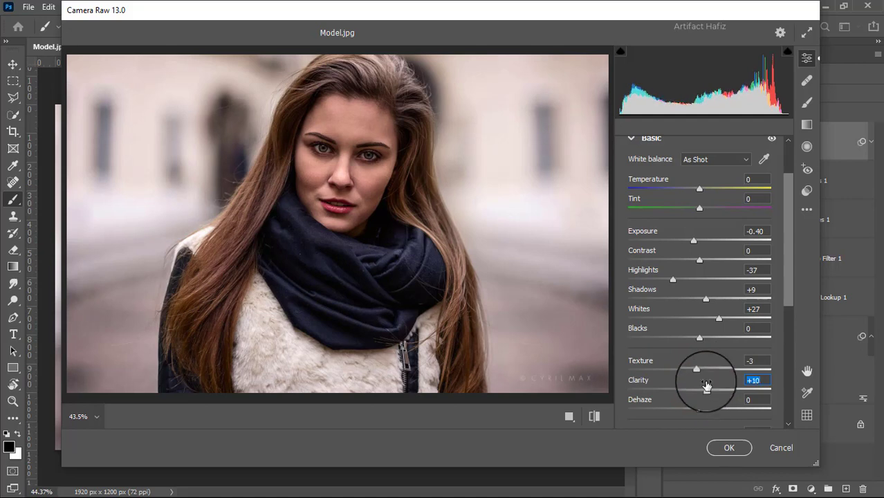
mouse_move(700, 337)
left_mouse_down()
mouse_move(714, 339)
mouse_move(705, 348)
left_mouse_up()
scroll(705, 348, "down", 3)
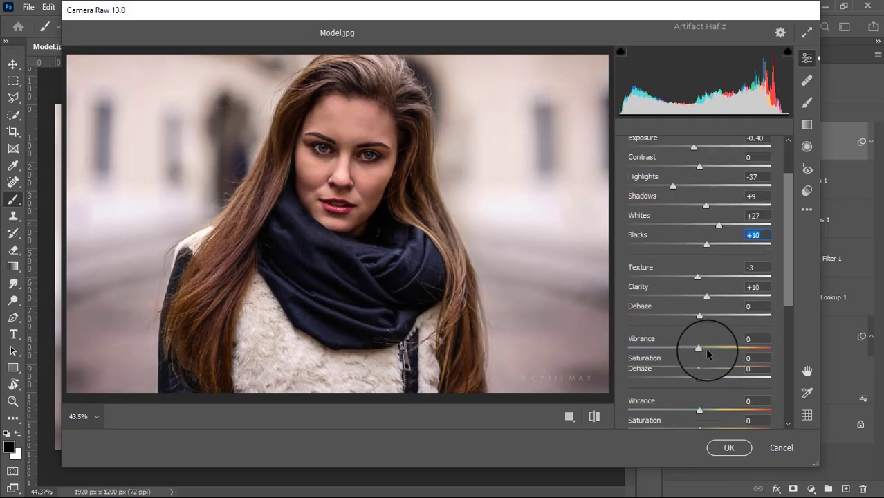
scroll(691, 350, "down", 2)
- Raise the blue channel curve's black point output to 5
left_click(631, 332)
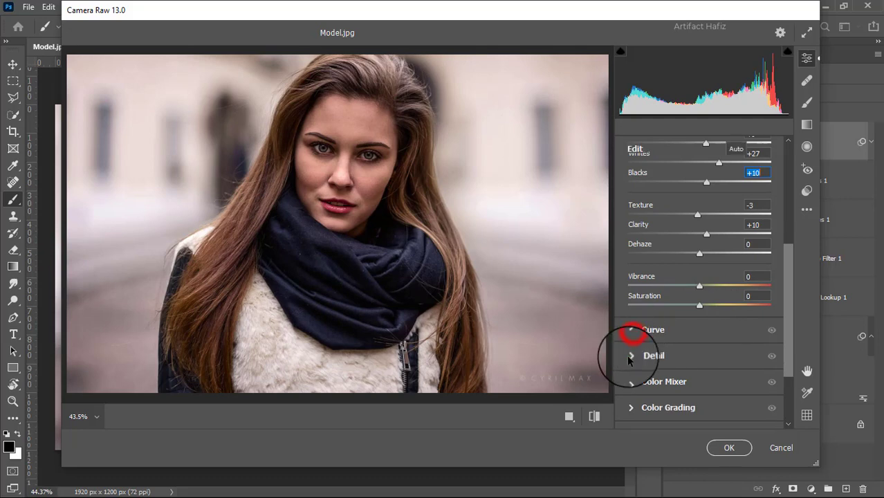
left_click_drag(629, 348, 630, 348)
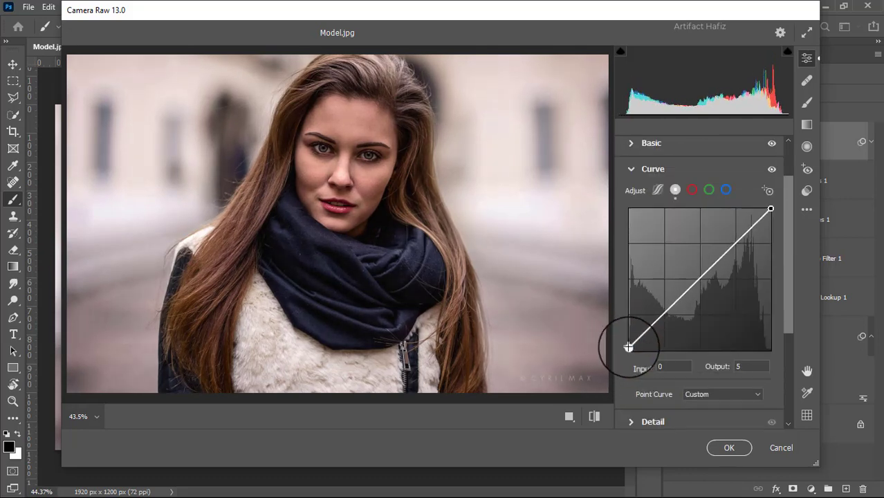
left_click(745, 367)
left_click(725, 189)
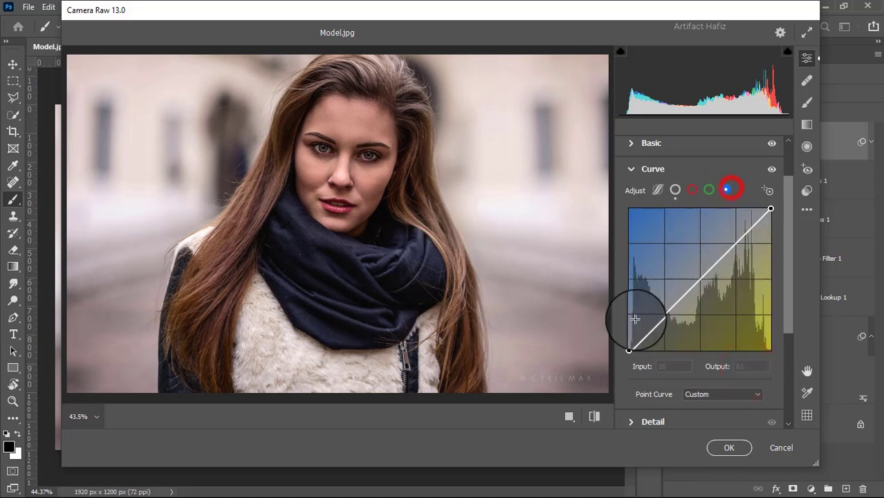
left_click(629, 350)
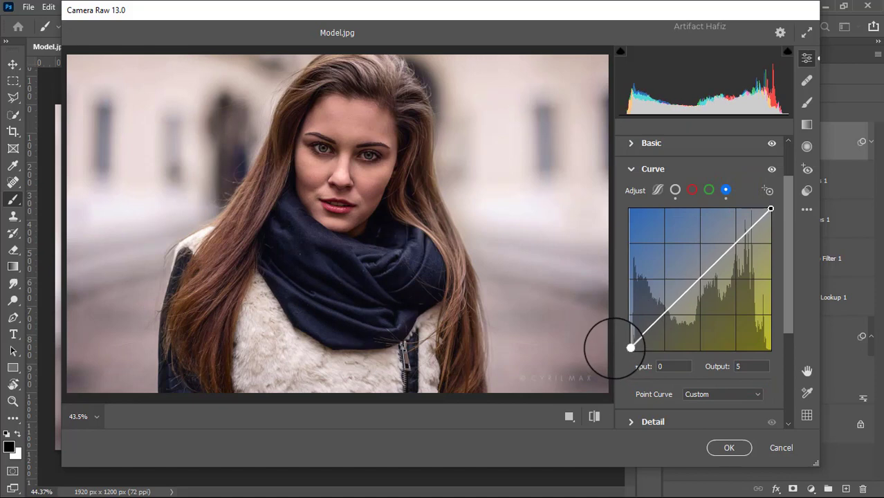
left_click(751, 366)
type("5")
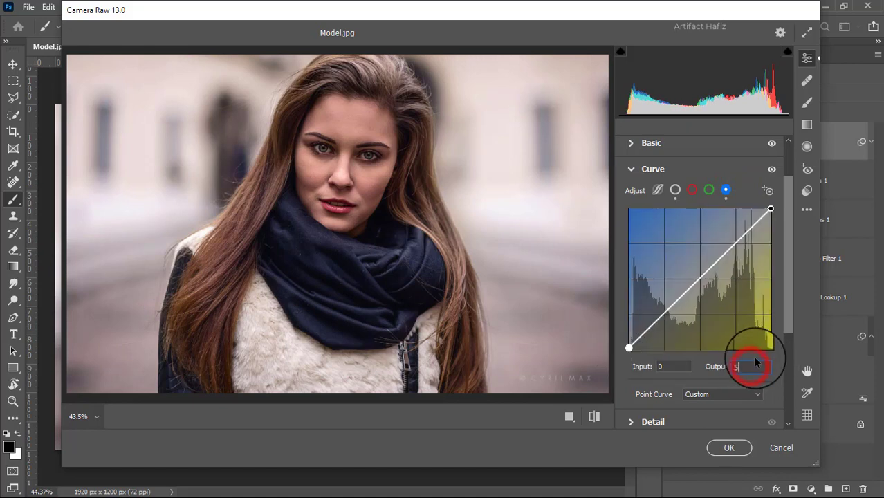
- Set Detail Sharpening to 20 and Noise Reduction to 9
scroll(753, 355, "down", 3)
left_click(648, 328)
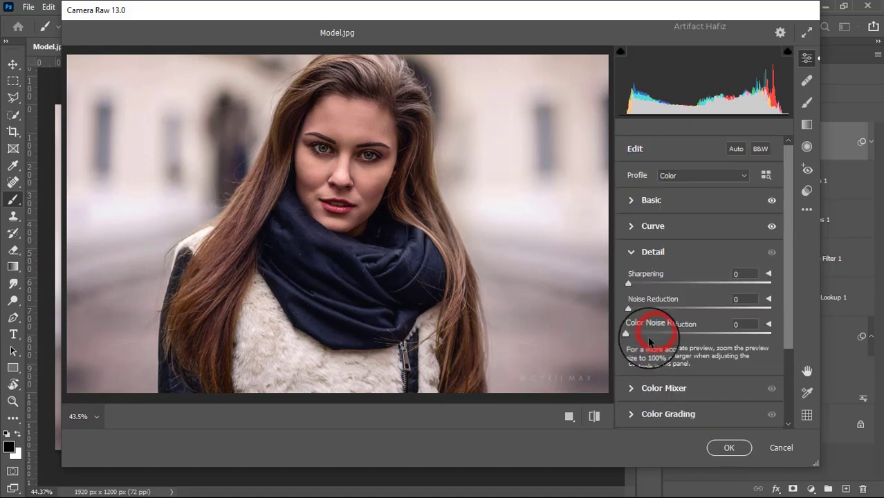
left_click_drag(633, 312, 635, 313)
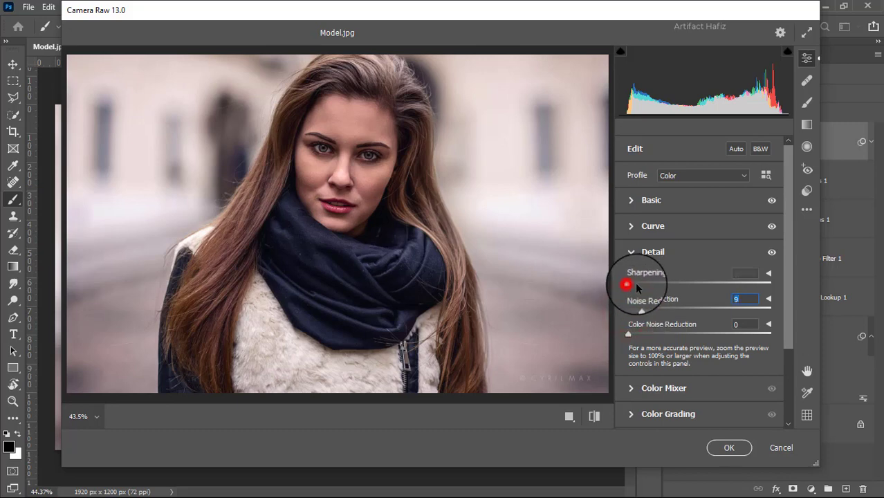
left_click_drag(627, 283, 643, 286)
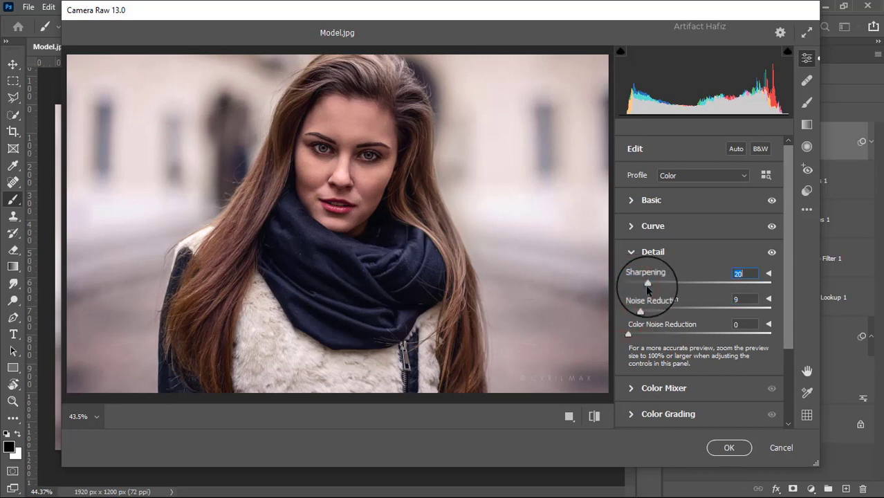
scroll(641, 306, "down", 3)
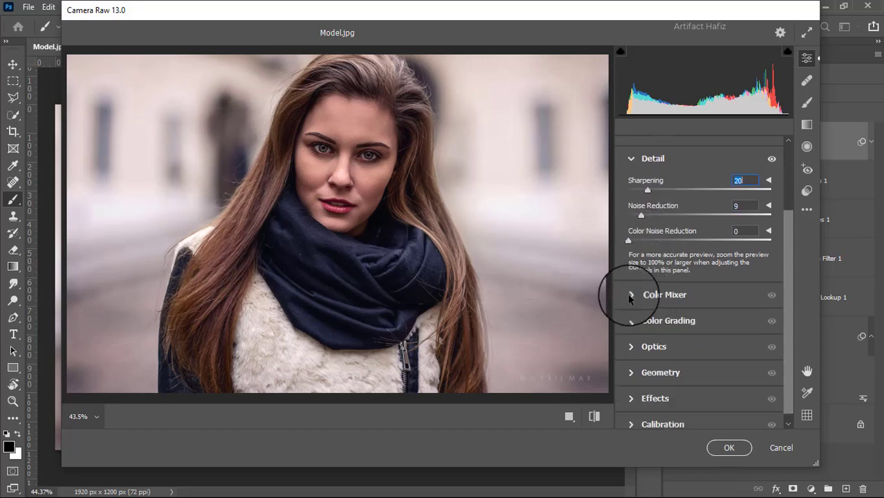
- In HSL, lower orange, yellow and green saturation and brighten red and yellow luminance
left_click(629, 295)
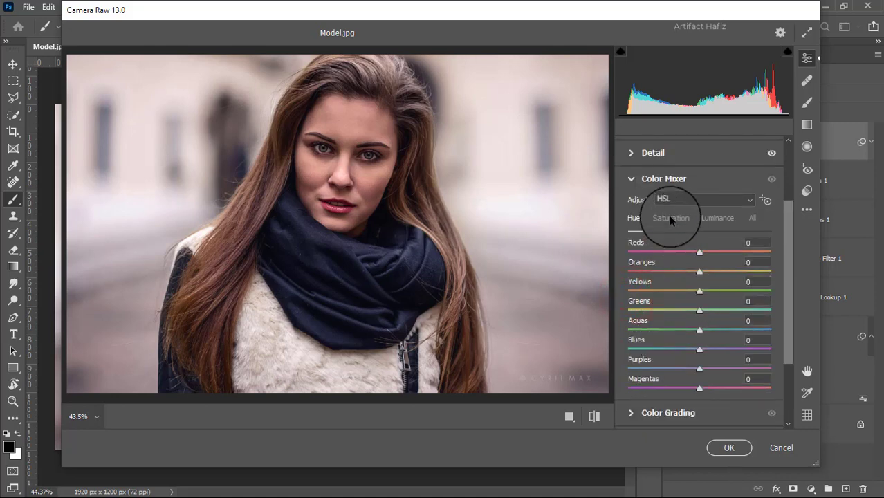
mouse_move(700, 271)
left_mouse_down()
mouse_move(693, 273)
mouse_move(728, 254)
mouse_move(706, 254)
left_mouse_up()
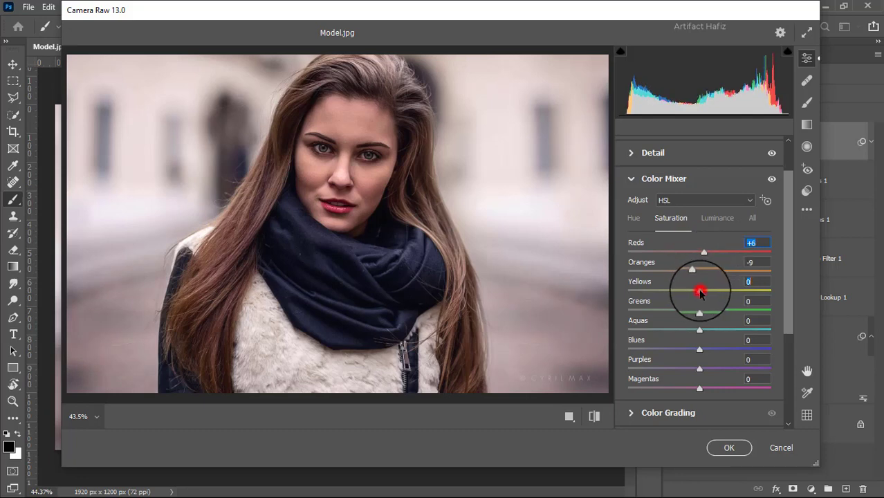
left_click_drag(700, 290, 572, 302)
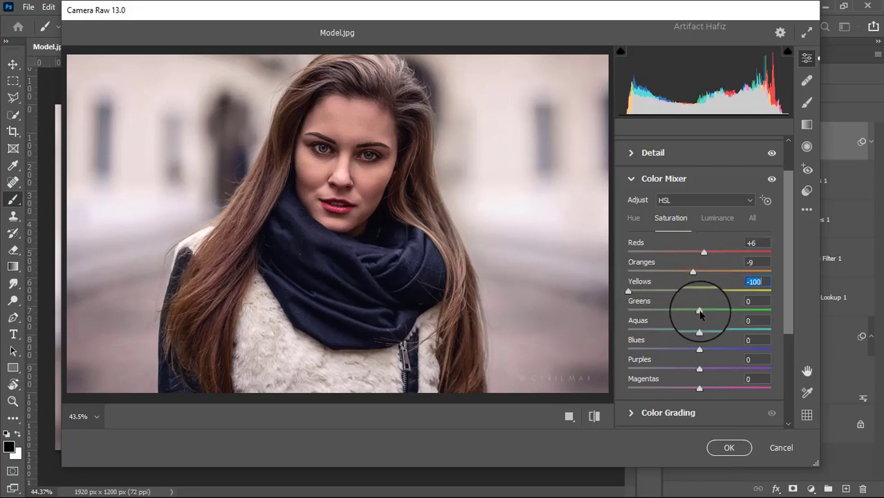
mouse_move(700, 310)
left_mouse_down()
mouse_move(670, 314)
mouse_move(667, 334)
mouse_move(710, 350)
mouse_move(713, 388)
left_mouse_up()
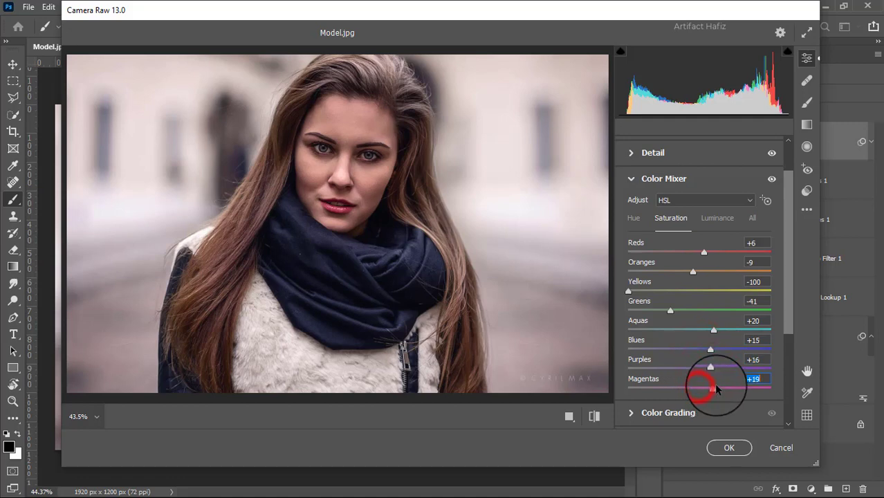
left_click(716, 219)
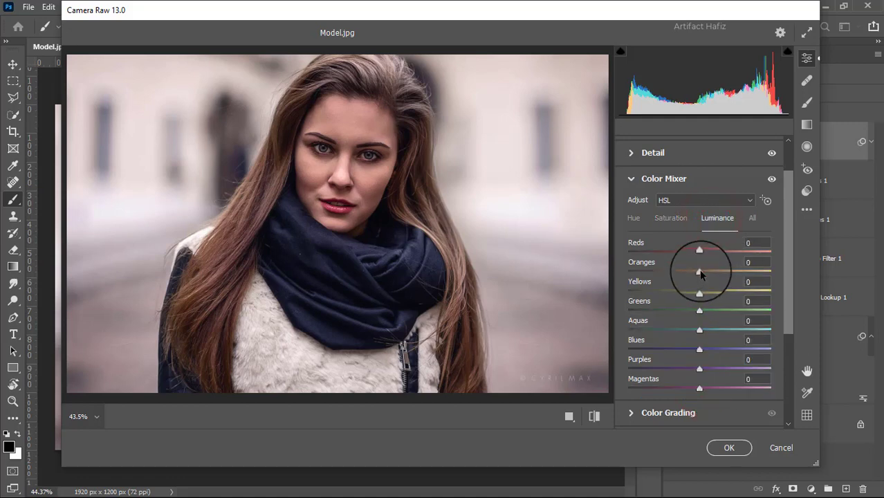
mouse_move(699, 271)
left_mouse_down()
mouse_move(718, 272)
mouse_move(700, 276)
mouse_move(721, 252)
left_mouse_up()
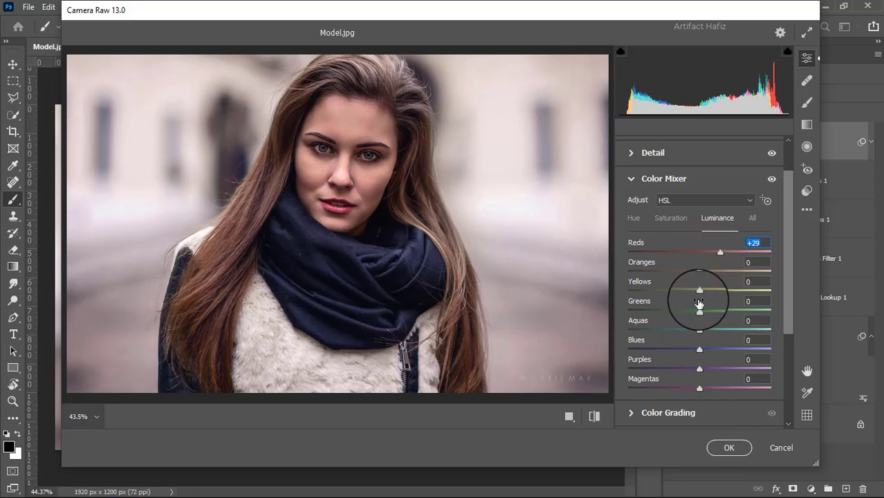
mouse_move(700, 291)
left_mouse_down()
mouse_move(723, 291)
mouse_move(682, 311)
mouse_move(707, 310)
mouse_move(691, 349)
mouse_move(715, 332)
left_mouse_up()
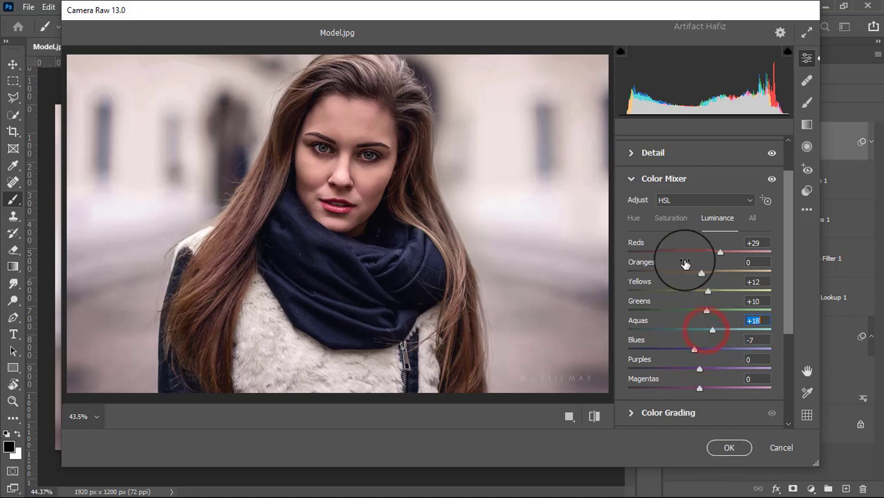
- Shift the Aquas and Blues hue to -100 to turn the scarf teal
left_click(634, 218)
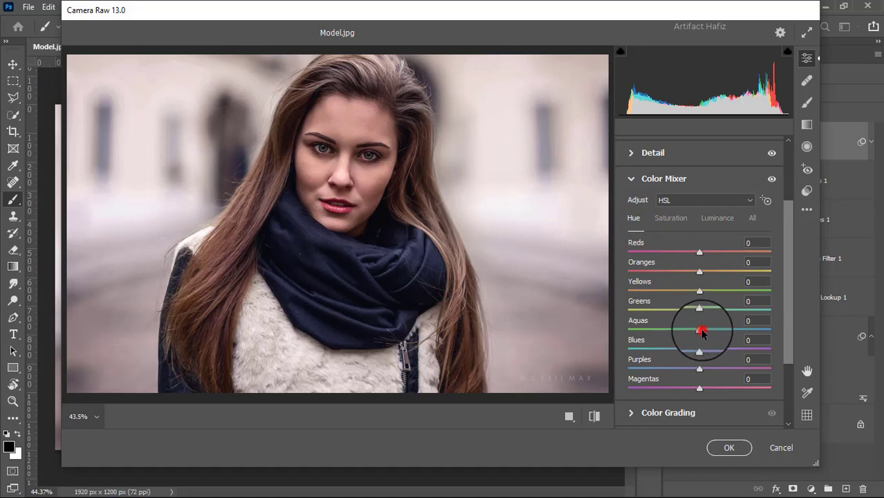
left_click_drag(703, 331, 623, 329)
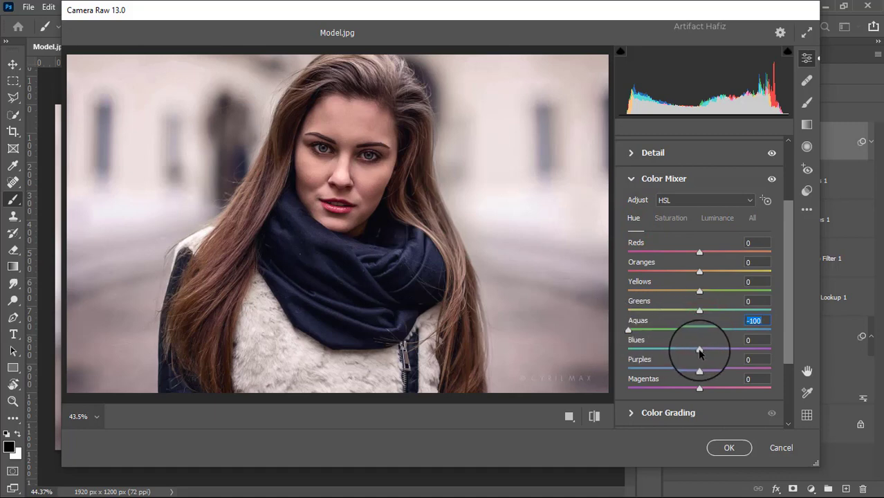
left_click_drag(699, 350, 611, 352)
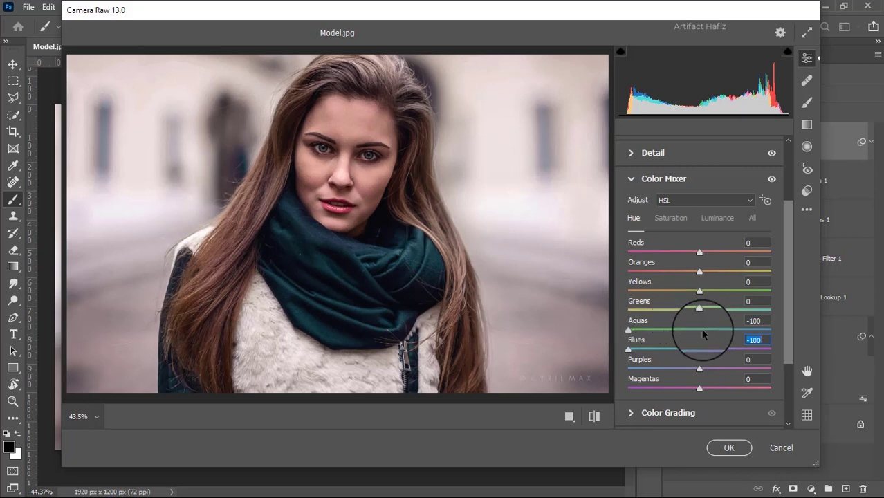
scroll(701, 335, "down", 1)
scroll(701, 328, "down", 2)
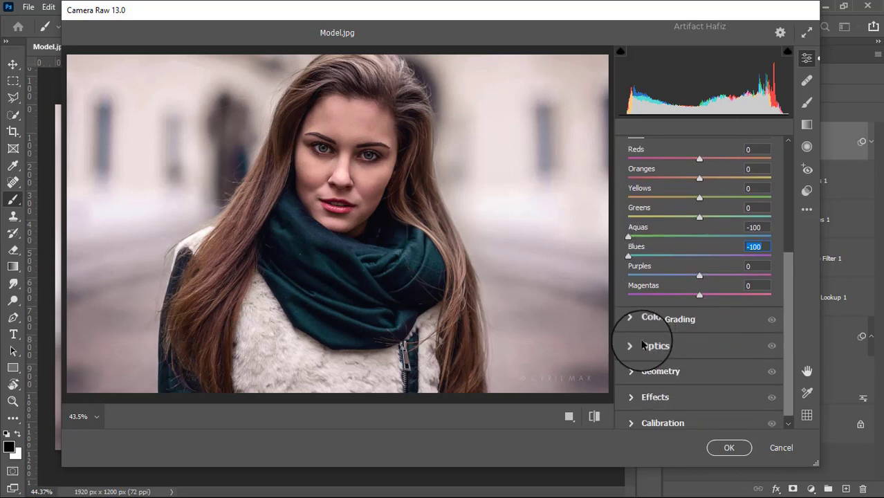
- Grade shadows blue (H 218, S 15) and highlights warm yellow (H 45, S 9)
left_click(630, 319)
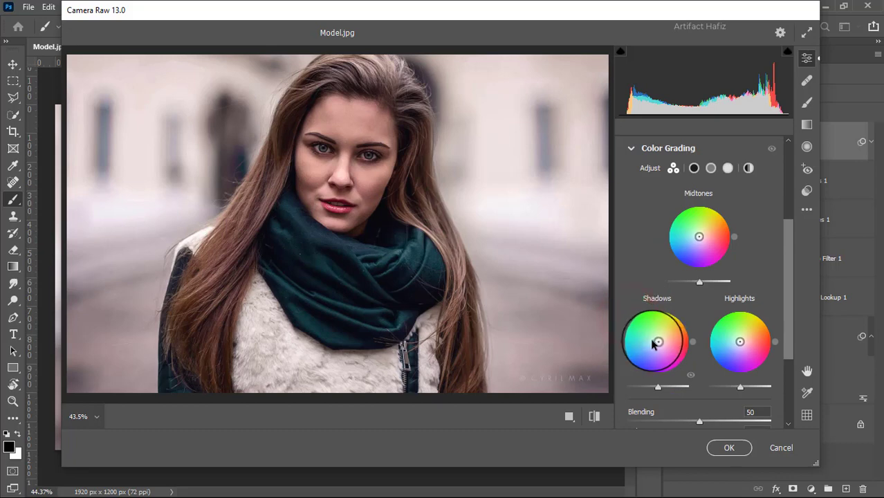
left_click_drag(654, 345, 654, 344)
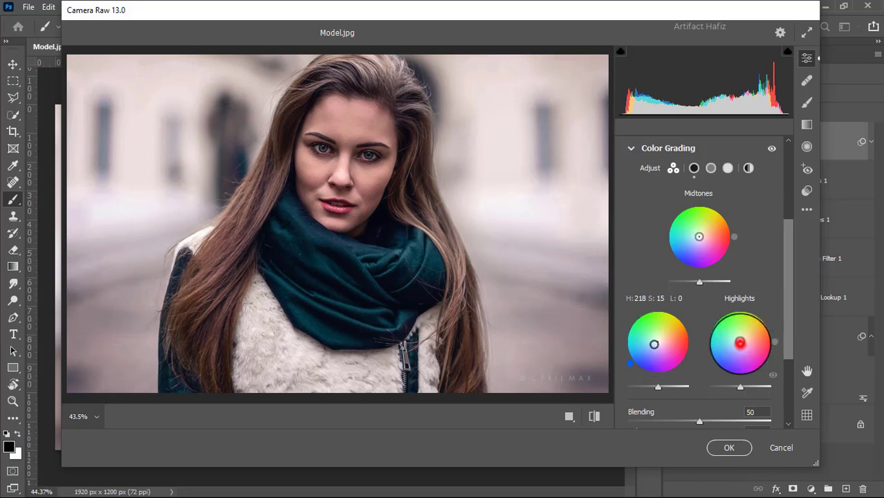
left_click_drag(741, 343, 741, 340)
scroll(747, 339, "down", 2)
scroll(748, 339, "down", 2)
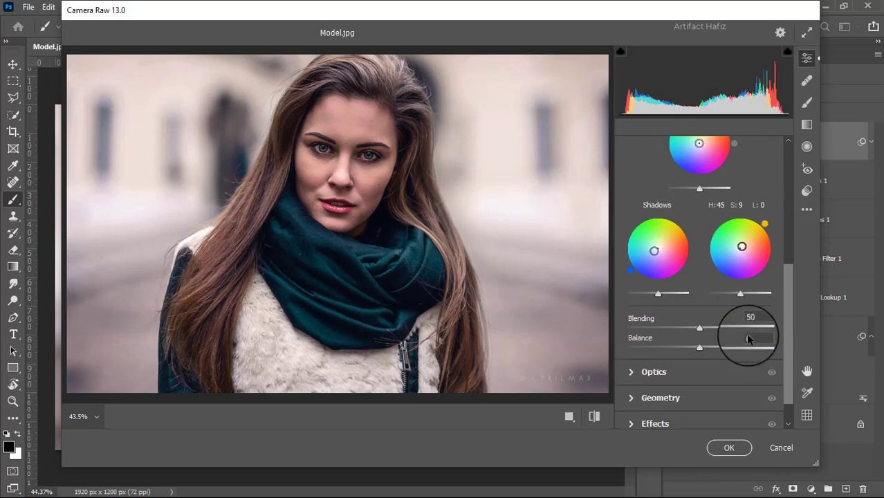
scroll(658, 374, "down", 1)
- Add a -31 vignette with increased roundness and feather
left_click(631, 389)
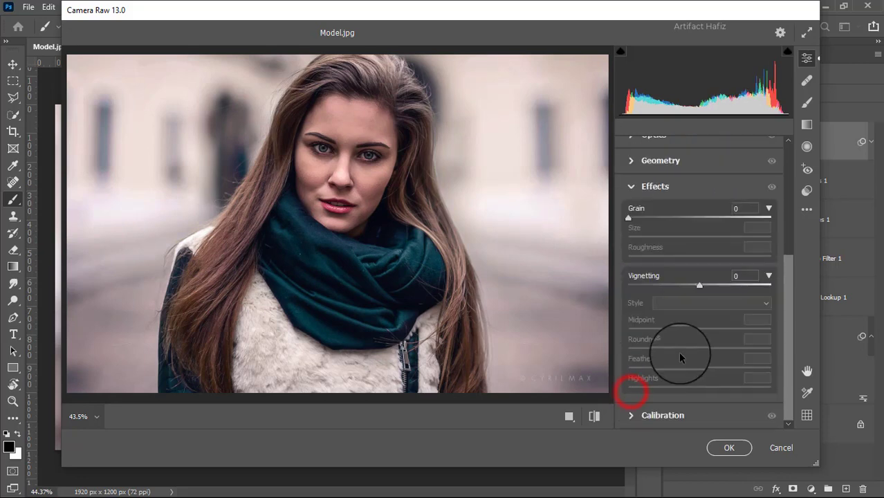
left_click_drag(699, 286, 677, 289)
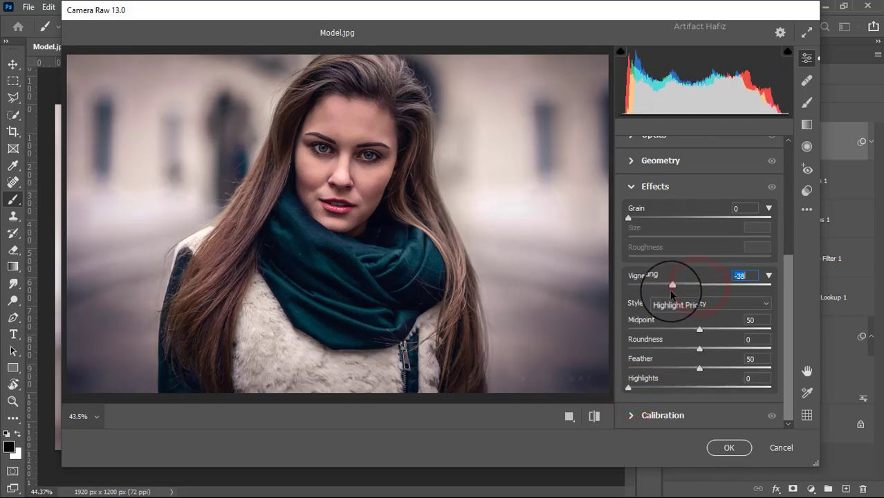
mouse_move(702, 349)
left_mouse_down()
mouse_move(797, 360)
mouse_move(746, 348)
left_mouse_up()
left_click_drag(700, 369, 755, 367)
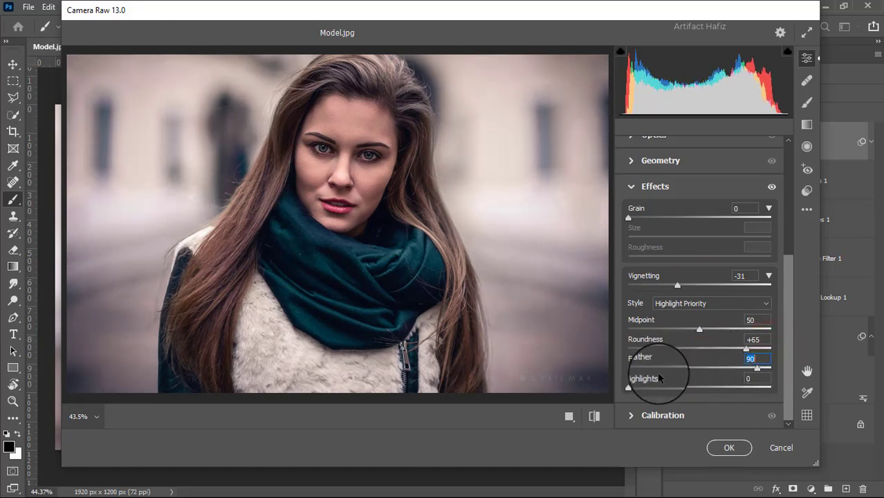
- Set Calibration Red Saturation -2 and Green +5, then apply the Camera Raw filter
left_click(630, 415)
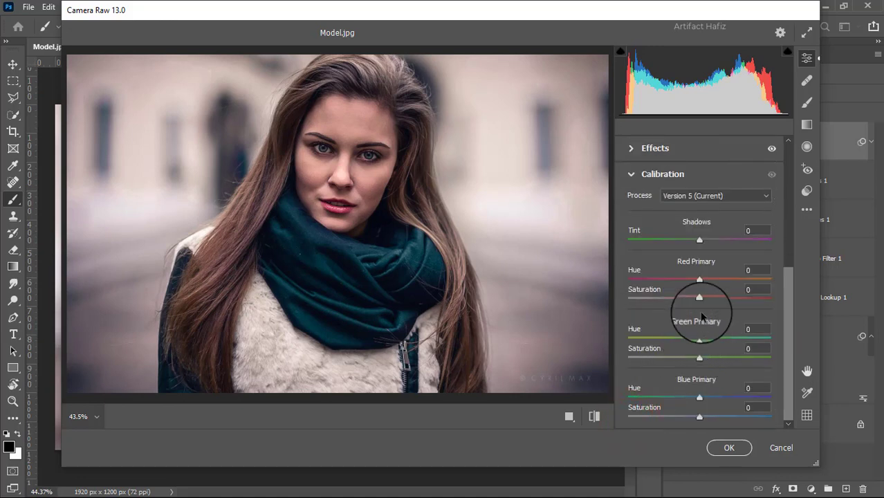
left_click_drag(699, 299, 697, 298)
left_click_drag(701, 360, 703, 358)
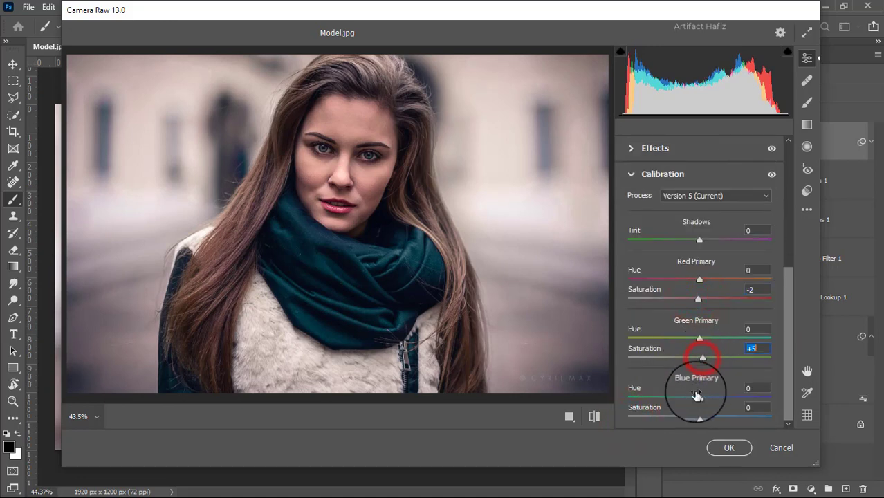
left_click(728, 447)
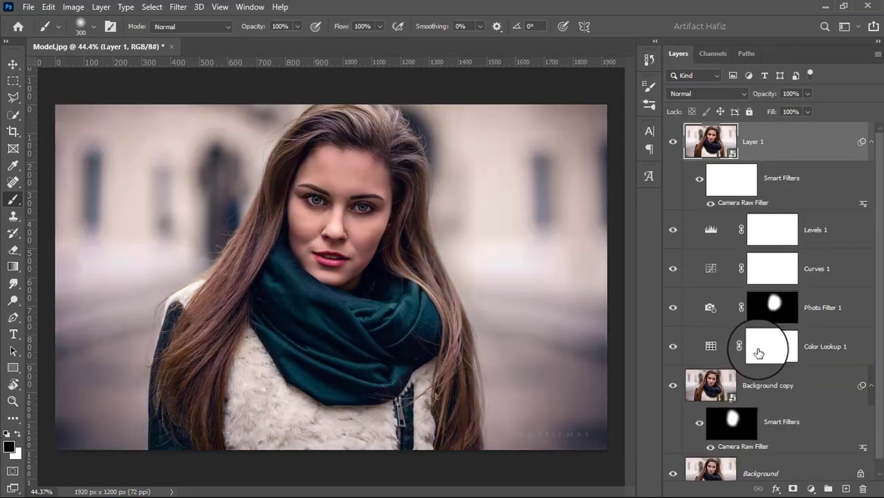
left_click(673, 463, "alt")
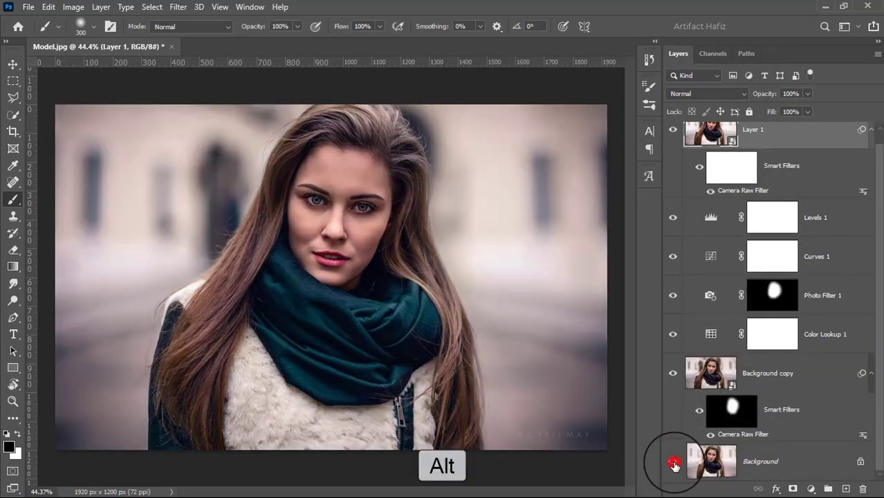
left_click(673, 464, "alt")
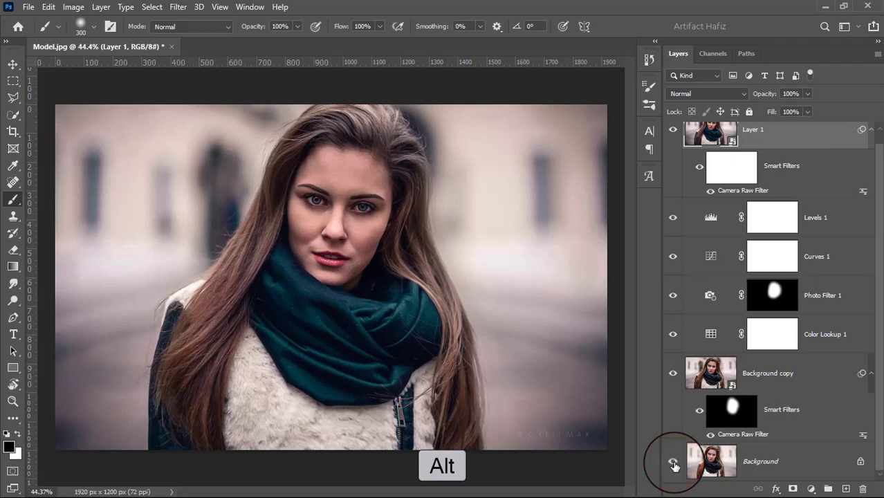
left_click(673, 462, "alt")
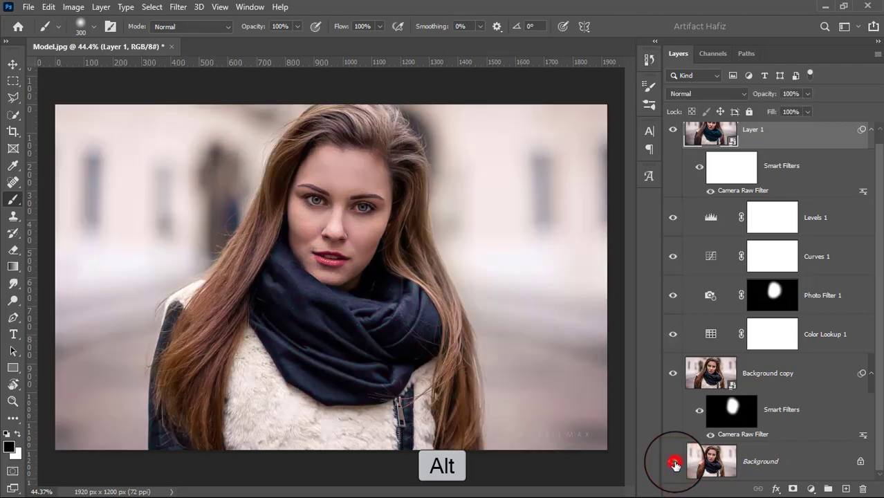
left_click(673, 462, "alt")
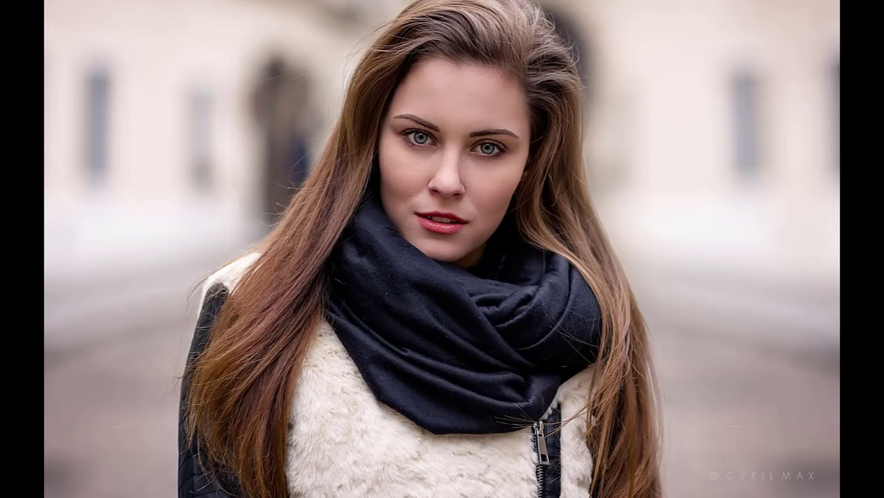